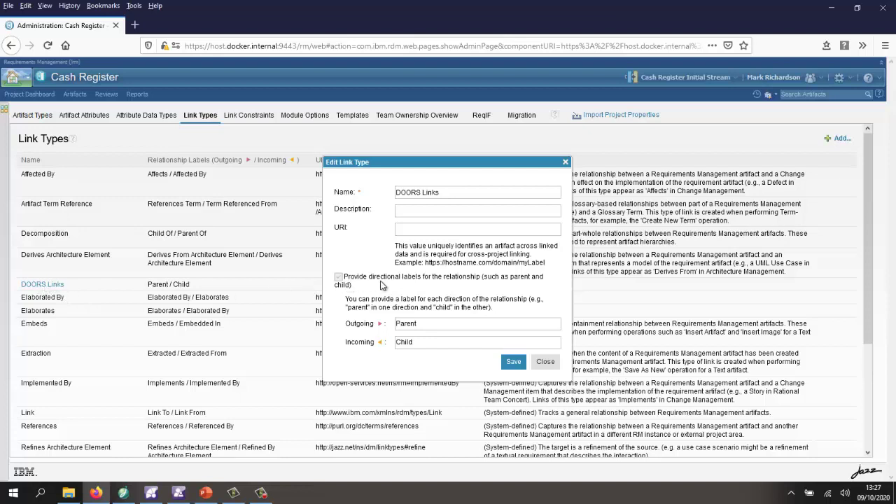
Review the outgoing Parent and incoming Child labels of the DOORS Links link type, and close its details without saving.
{"action": "left_click", "coordinate": [420, 323]}
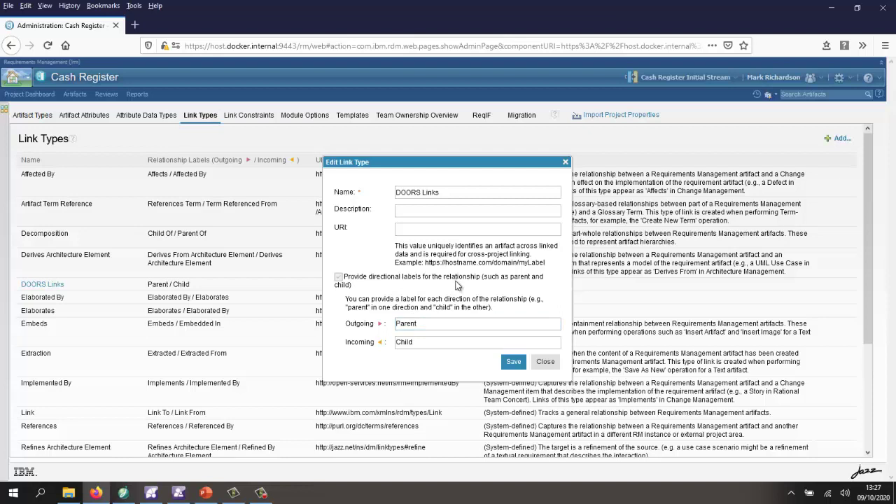
{"action": "left_click", "coordinate": [423, 342]}
{"action": "left_click", "coordinate": [426, 324]}
{"action": "left_click", "coordinate": [545, 362]}
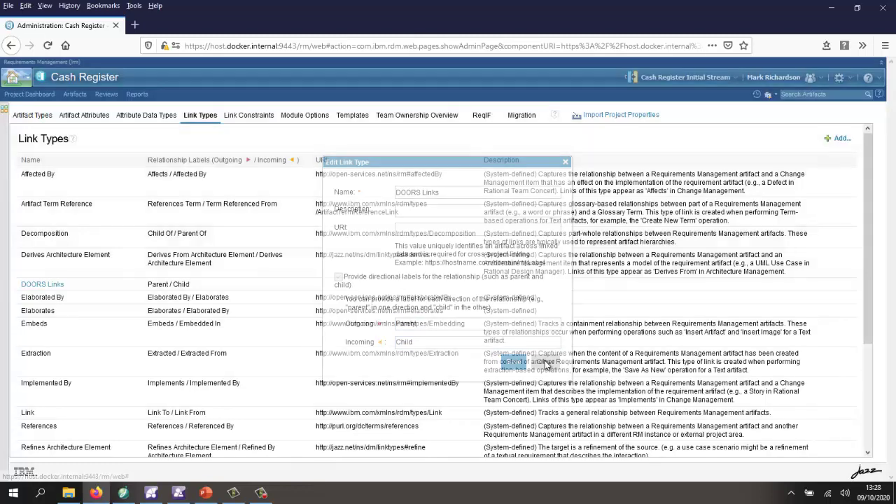
Open the SLR module from the project artifacts and follow the product tracking requirement's child link to add products in the HLR module.
{"action": "left_click", "coordinate": [35, 98]}
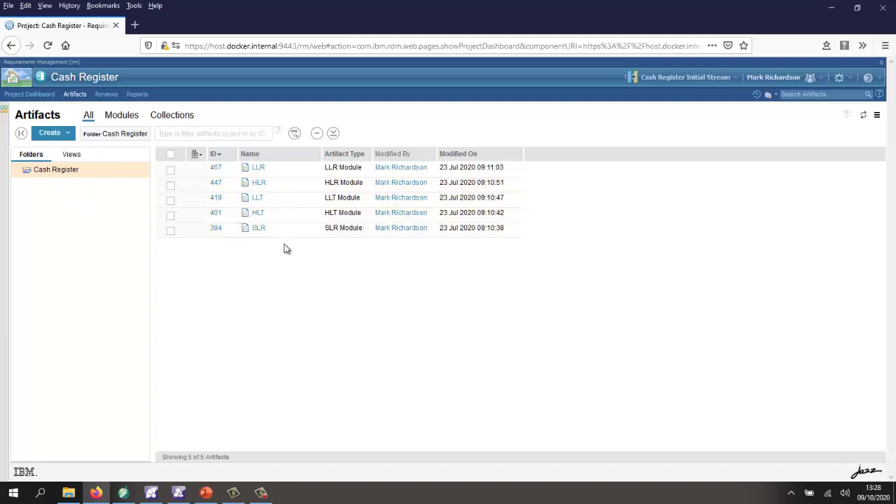
{"action": "left_click", "coordinate": [258, 230]}
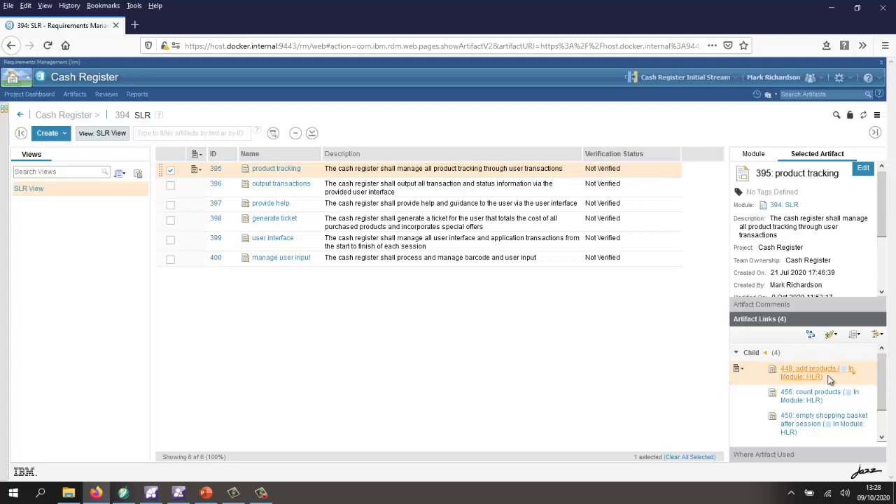
{"action": "left_click", "coordinate": [803, 375]}
{"action": "mouse_move", "coordinate": [803, 376]}
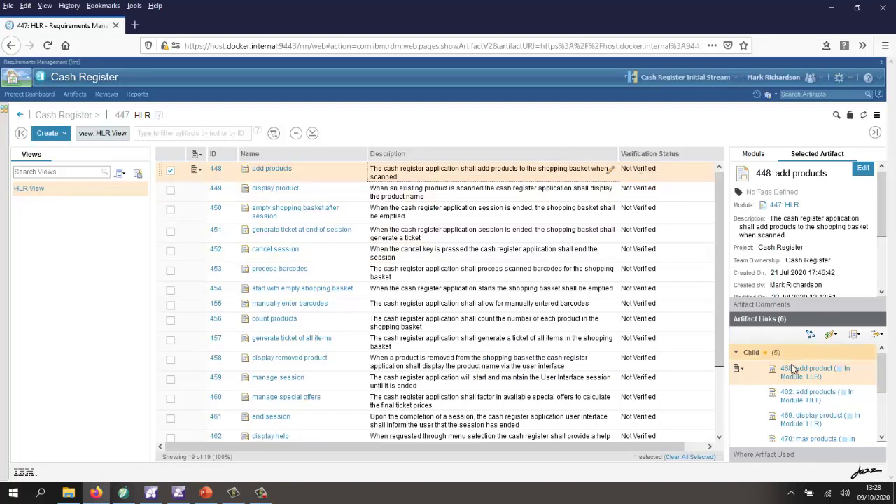
Follow the add product child links into the LLR module and on to the LLT module, examining the attribute columns of each.
{"action": "left_click", "coordinate": [798, 376]}
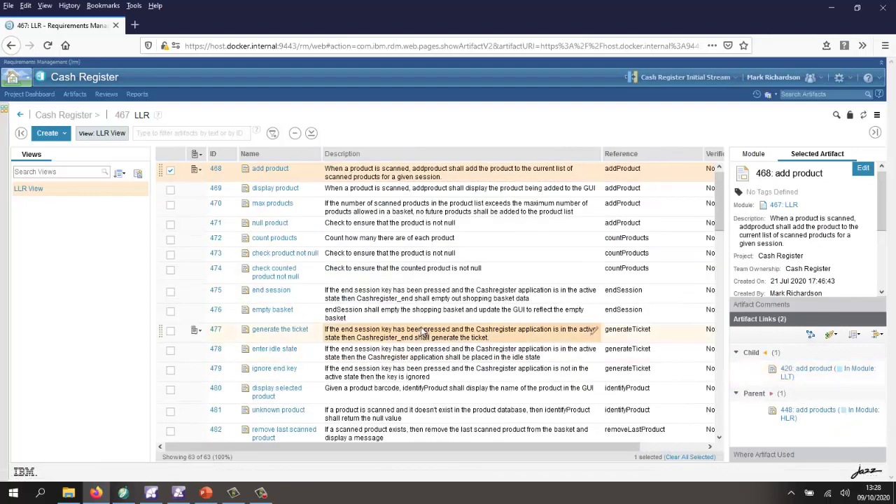
{"action": "left_click_drag", "start_coordinate": [275, 448], "coordinate": [334, 452]}
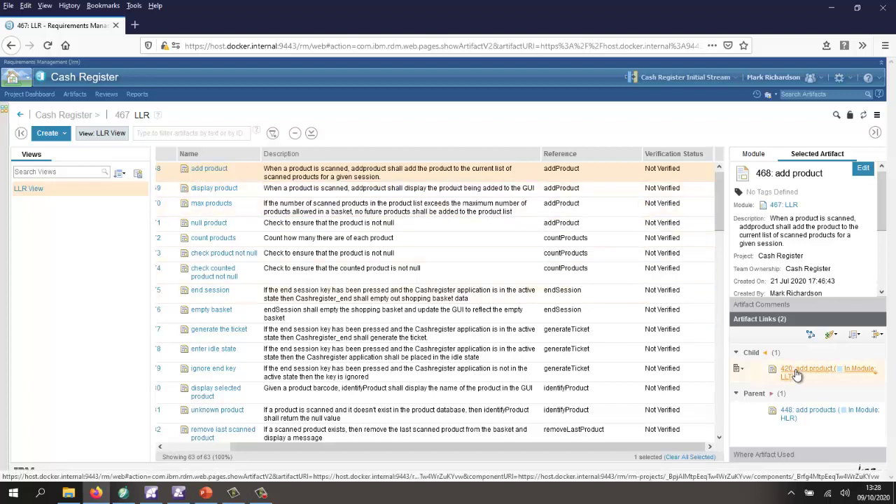
{"action": "left_click", "coordinate": [796, 374]}
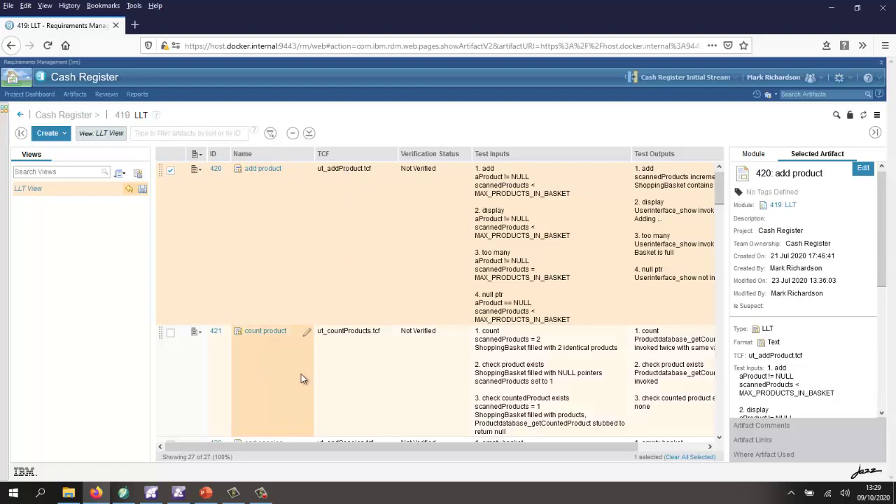
{"action": "left_click_drag", "start_coordinate": [286, 453], "coordinate": [392, 458]}
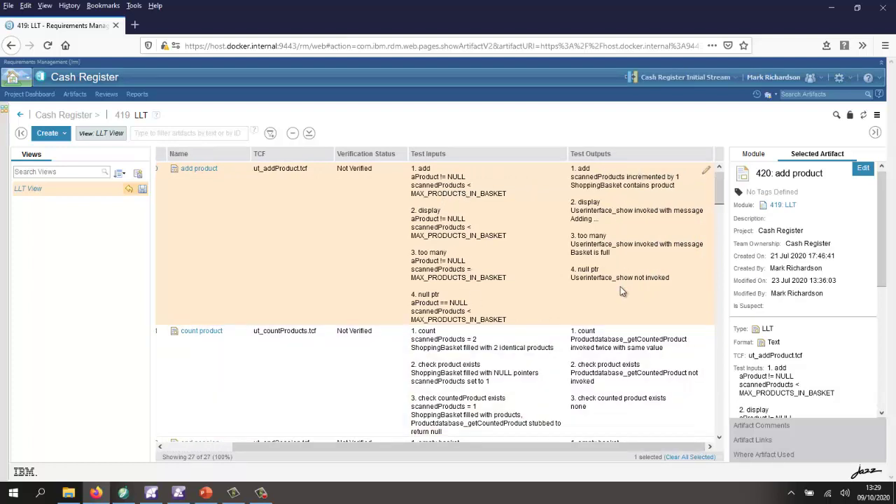
Open the HLT module from the Cash Register artifacts, examine its program, input, output and reference file columns, and return to the artifacts list.
{"action": "left_click", "coordinate": [58, 118]}
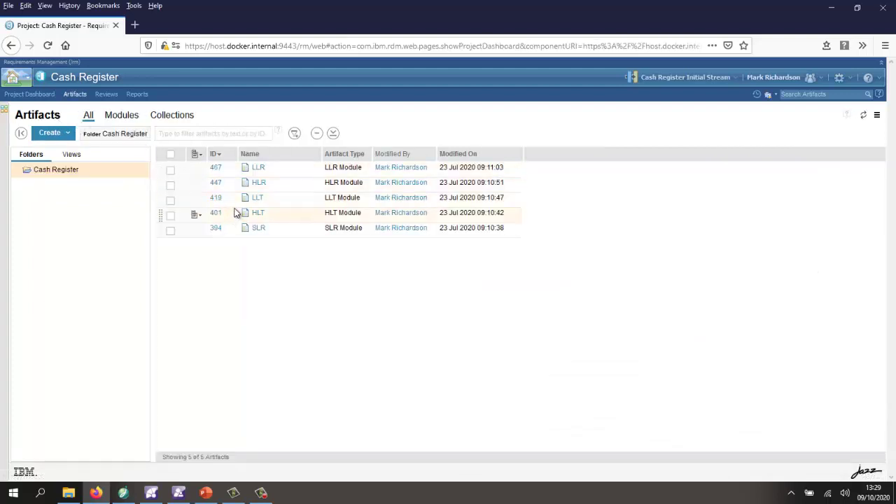
{"action": "left_click", "coordinate": [257, 215]}
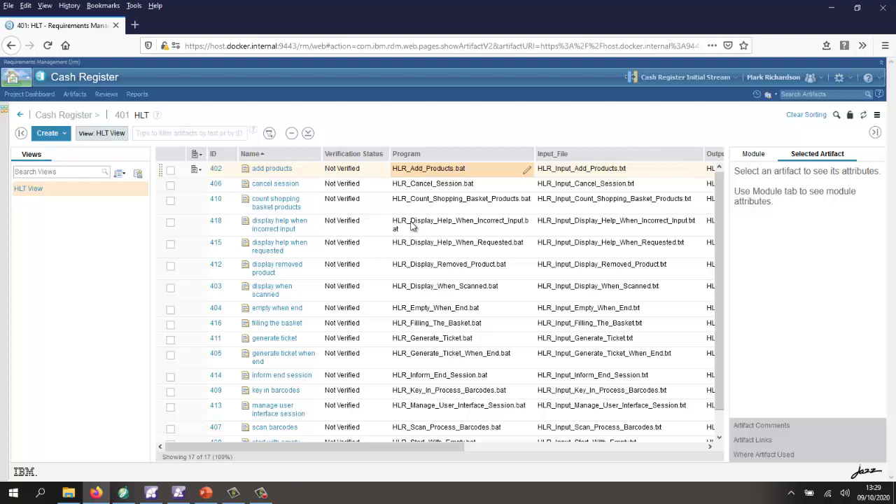
{"action": "left_click_drag", "start_coordinate": [294, 450], "coordinate": [454, 450]}
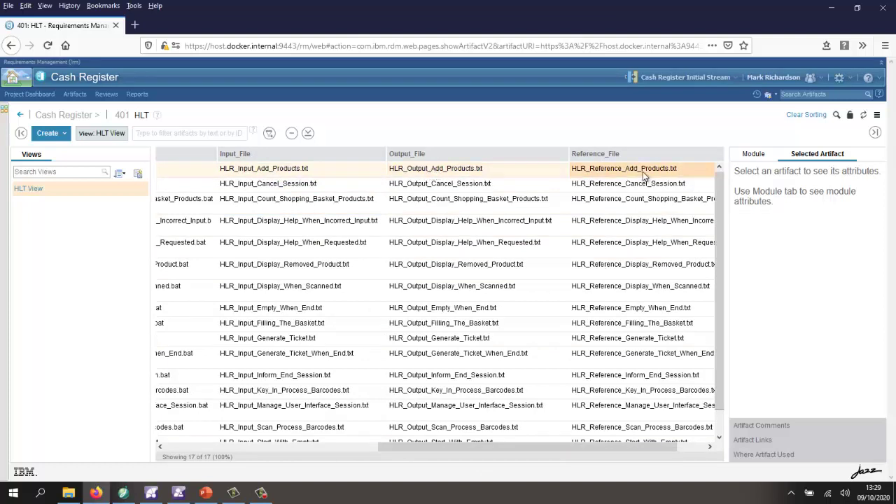
{"action": "left_click", "coordinate": [78, 116]}
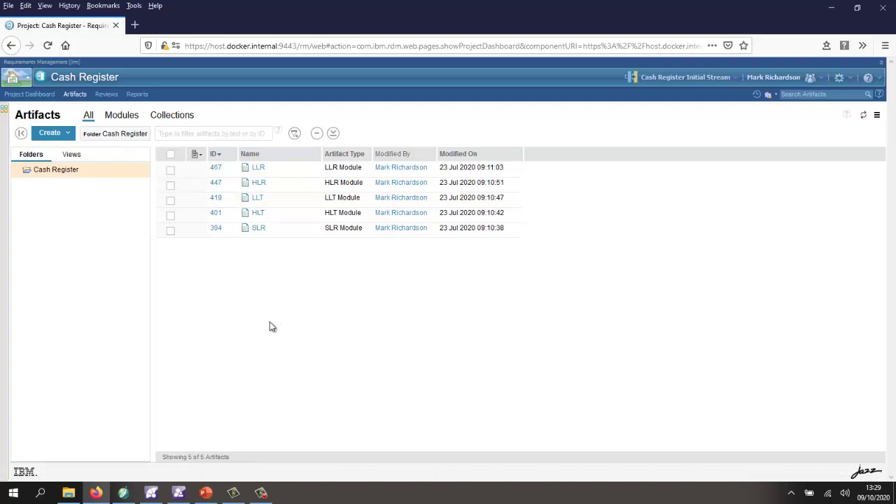
Switch to LDRA TBmanager and examine the procedures of Cashregister.c in the source mapping view.
{"action": "left_click", "coordinate": [177, 496]}
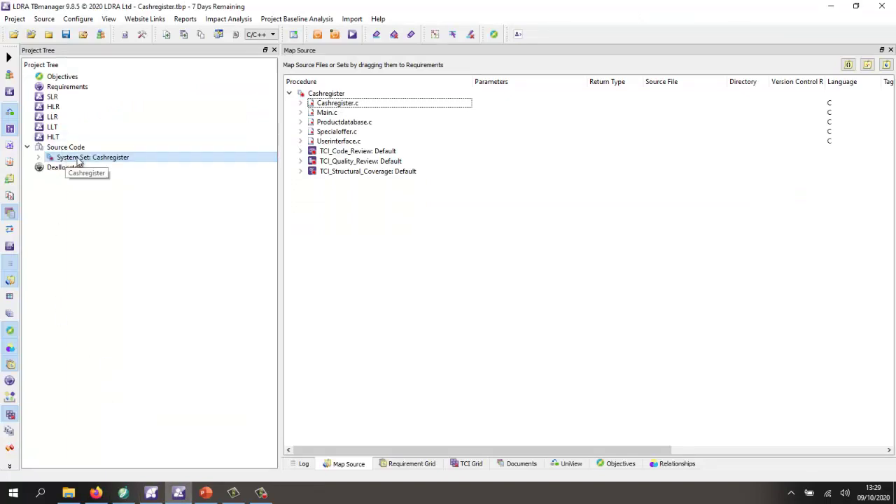
{"action": "left_click", "coordinate": [300, 103]}
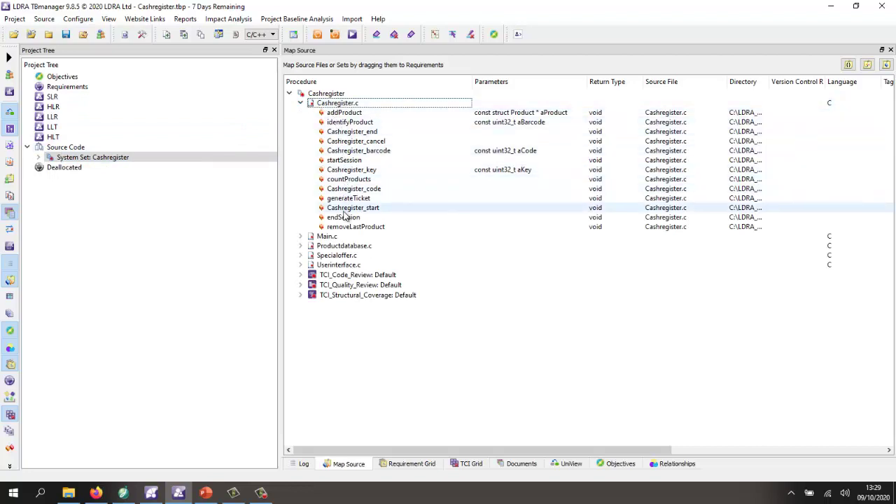
{"action": "left_click", "coordinate": [300, 103]}
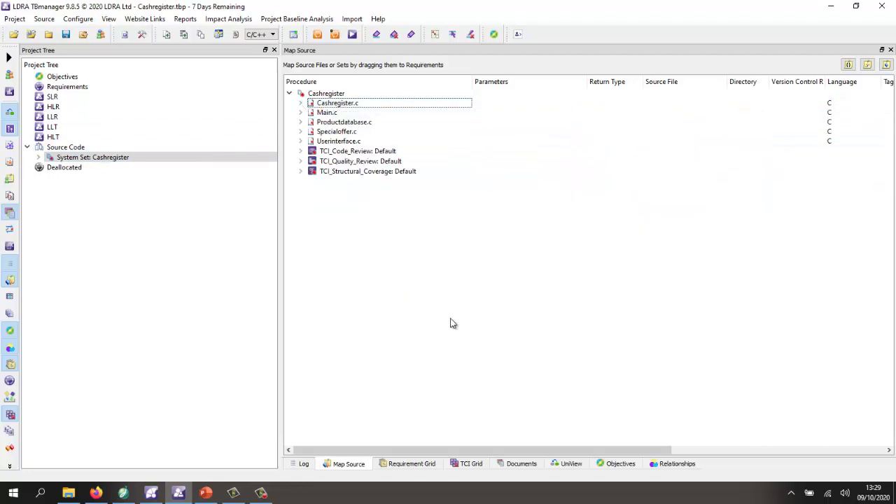
Start an import from IBM Rational DOORS Next Generation for the SLR group in UniView, and test the DNG connection.
{"action": "left_click", "coordinate": [564, 464]}
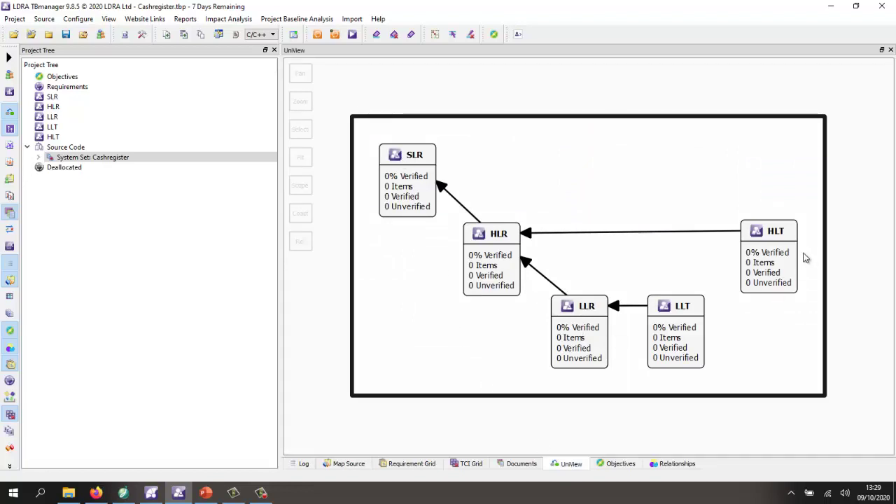
{"action": "right_click", "coordinate": [389, 161]}
{"action": "mouse_move", "coordinate": [468, 212]}
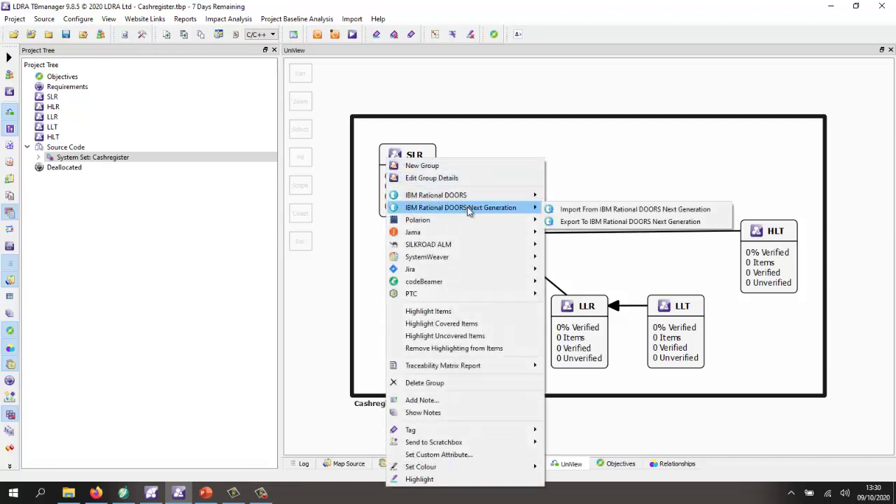
{"action": "left_click", "coordinate": [570, 210]}
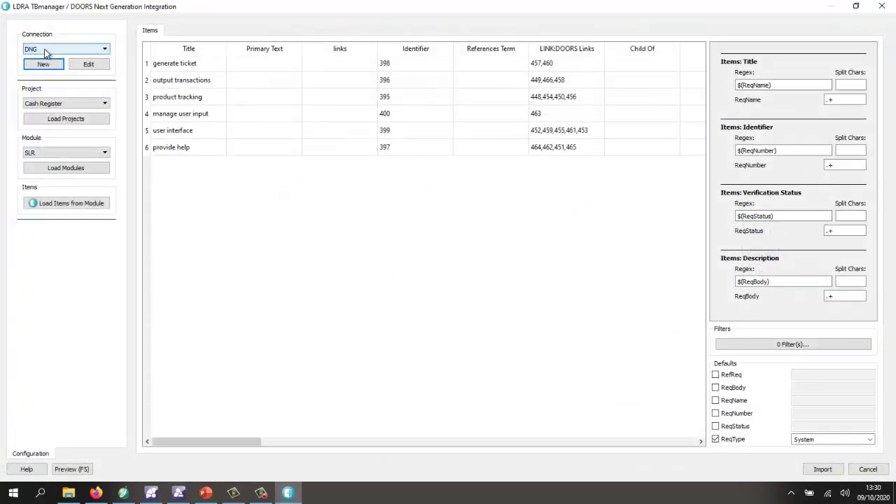
{"action": "left_click", "coordinate": [91, 64]}
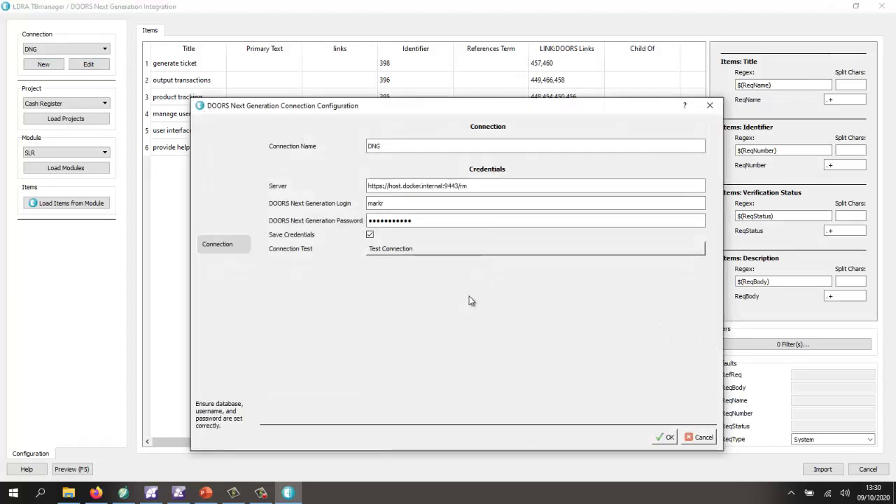
{"action": "left_click", "coordinate": [398, 248]}
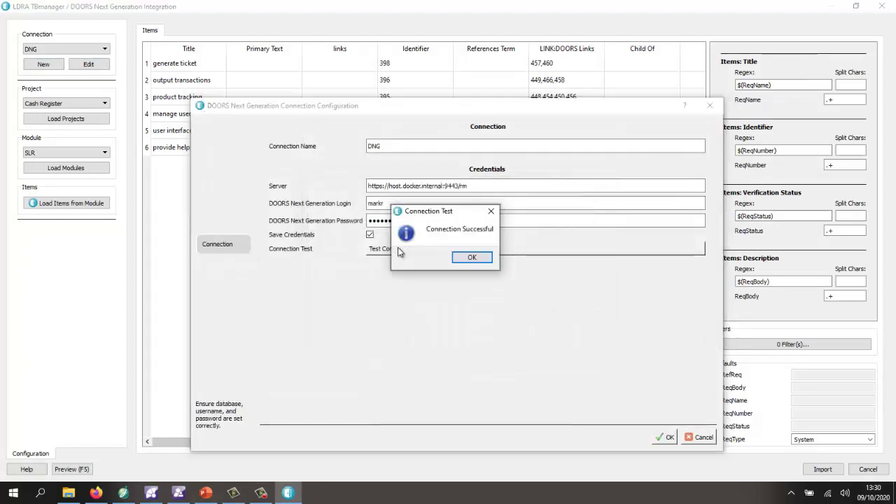
{"action": "left_click", "coordinate": [473, 258]}
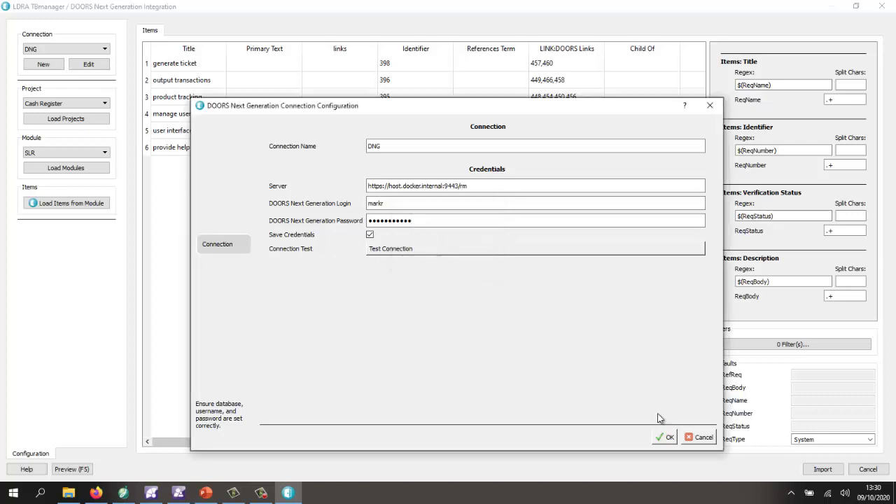
{"action": "left_click", "coordinate": [668, 437]}
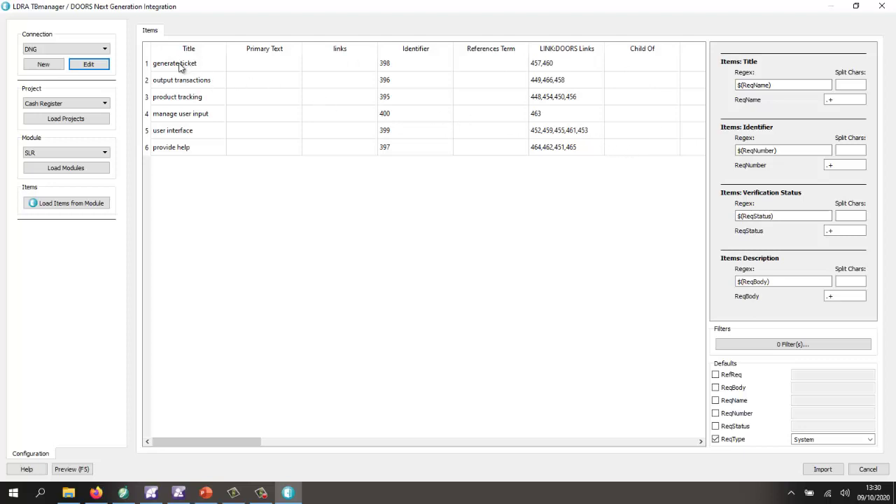
Preview the mapped SLR requirements and import all of them into the project.
{"action": "left_click", "coordinate": [750, 85]}
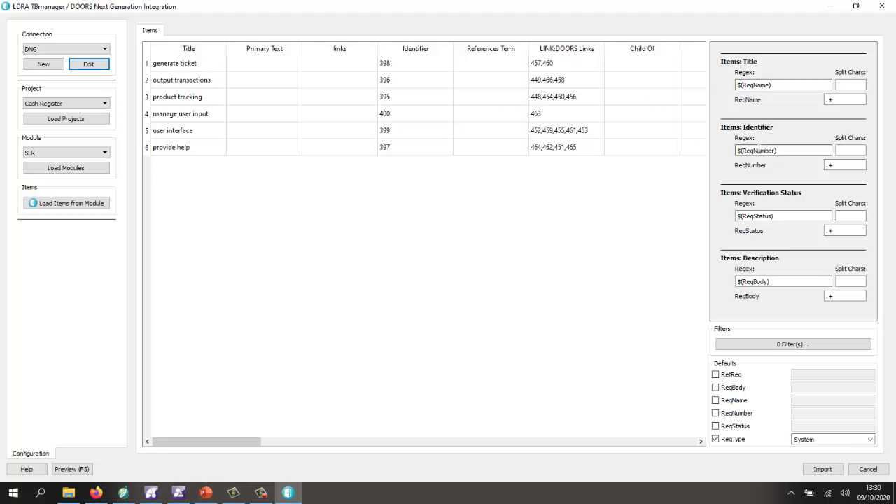
{"action": "left_click", "coordinate": [71, 469]}
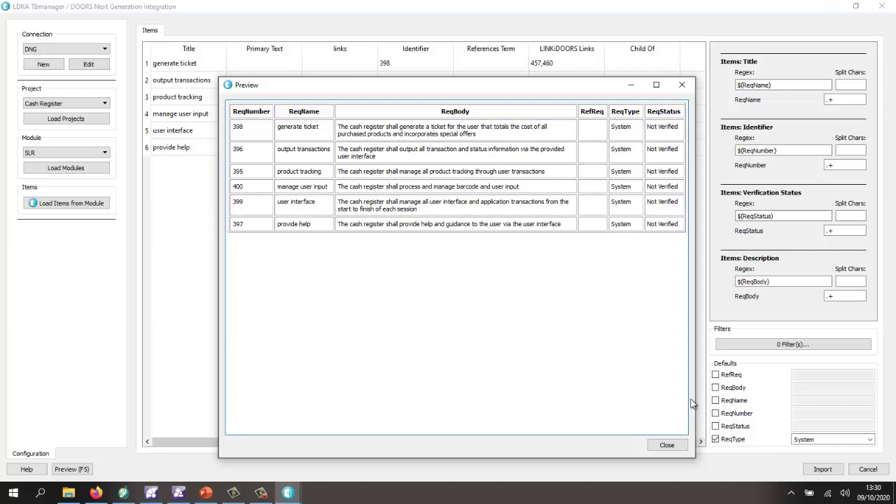
{"action": "left_click", "coordinate": [668, 446]}
{"action": "left_click", "coordinate": [820, 468]}
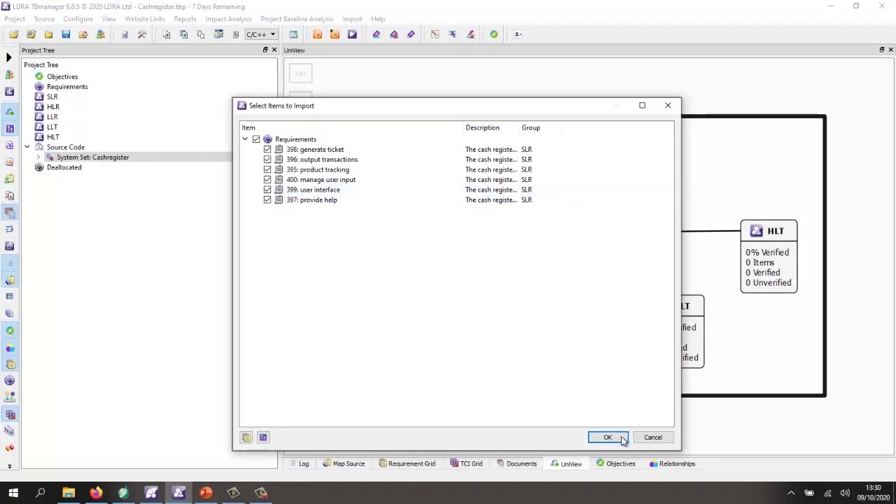
{"action": "left_click", "coordinate": [607, 438]}
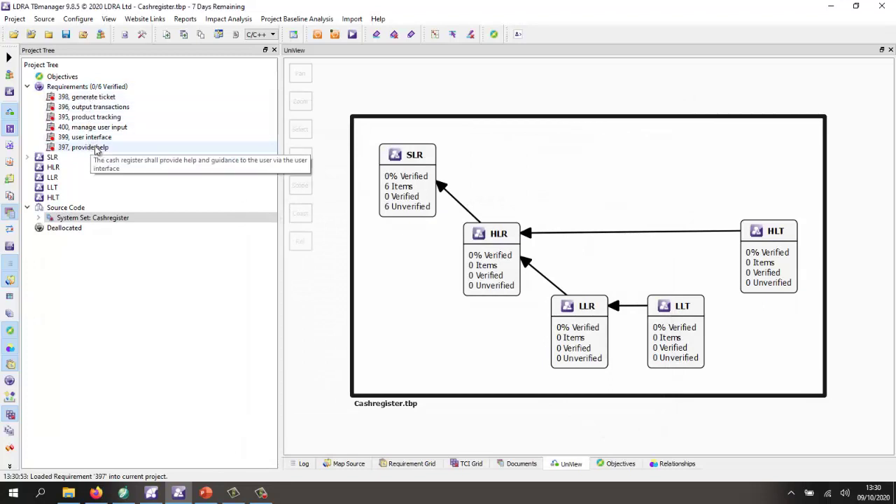
Add all the imported SLR requirements to the Requirements 1 column of the Relationships view.
{"action": "left_click", "coordinate": [676, 464]}
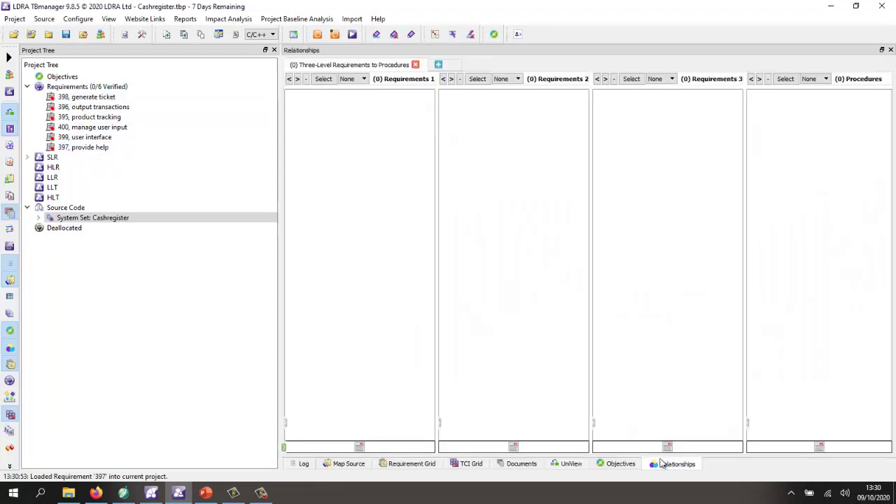
{"action": "left_click", "coordinate": [97, 148]}
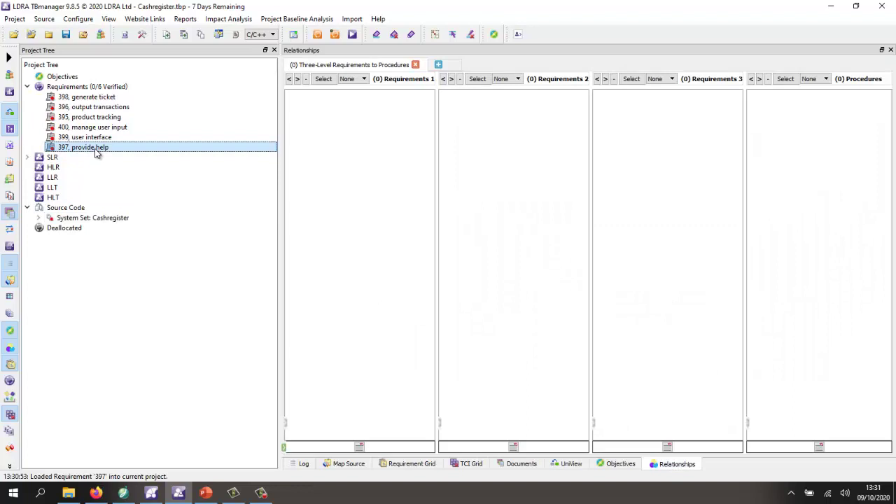
{"action": "left_click", "coordinate": [92, 98], "text": "shift"}
{"action": "left_click_drag", "start_coordinate": [82, 110], "coordinate": [355, 146]}
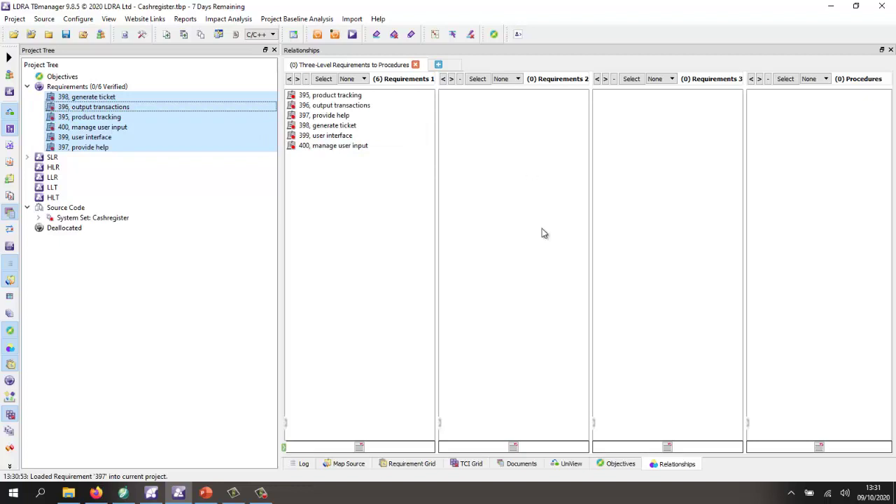
Import all HLR module requirements from IBM Rational DOORS Next Generation into the HLR group, previewing the mapped items before importing.
{"action": "left_click", "coordinate": [570, 463]}
{"action": "right_click", "coordinate": [475, 235]}
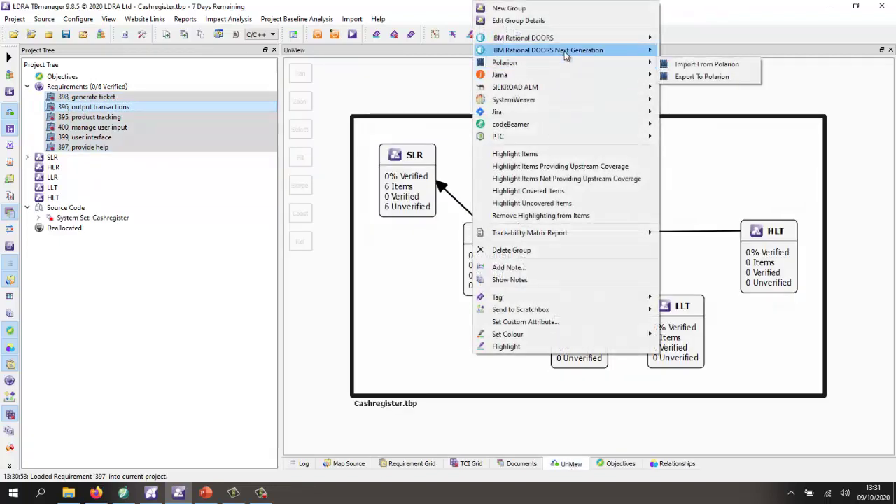
{"action": "left_click", "coordinate": [700, 51]}
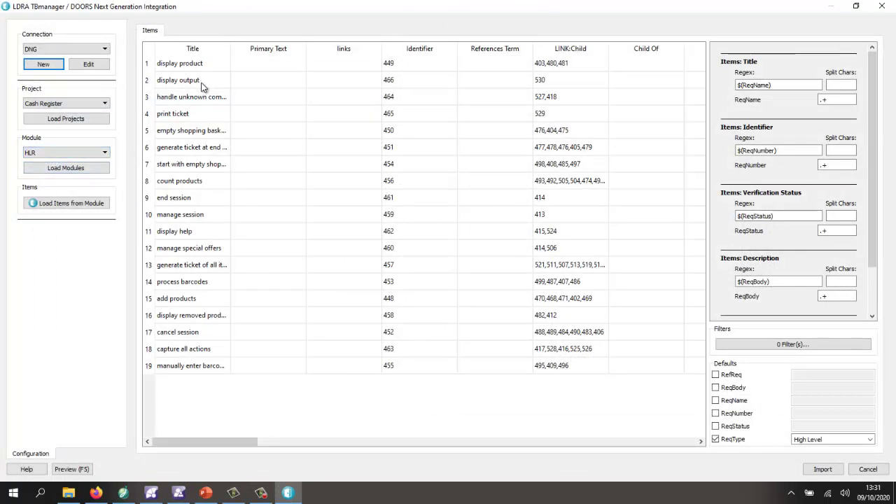
{"action": "left_click", "coordinate": [73, 468]}
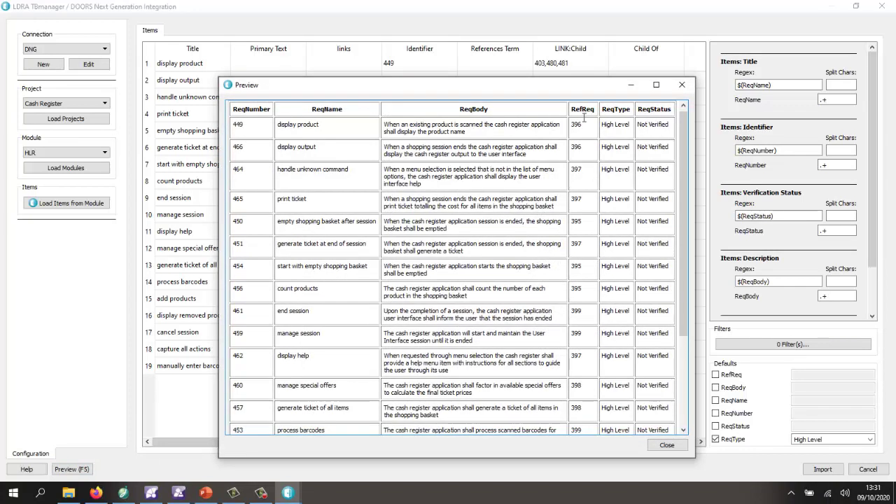
{"action": "left_click", "coordinate": [665, 448]}
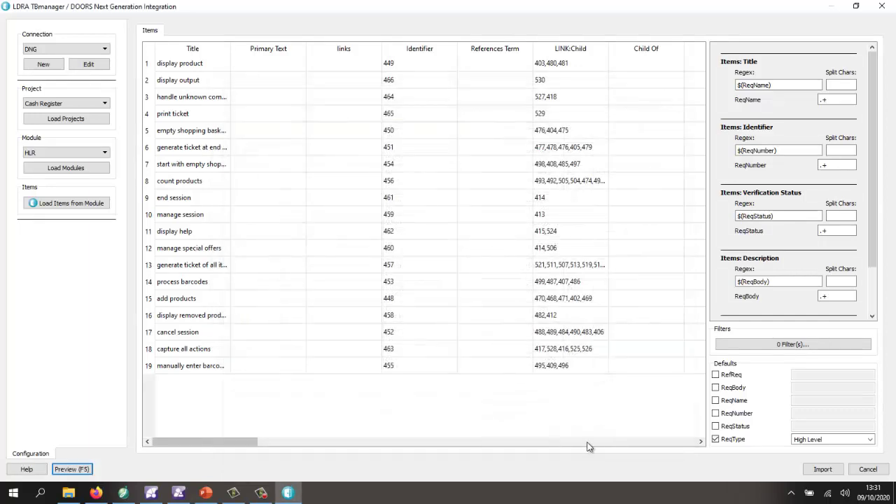
{"action": "left_click", "coordinate": [810, 473]}
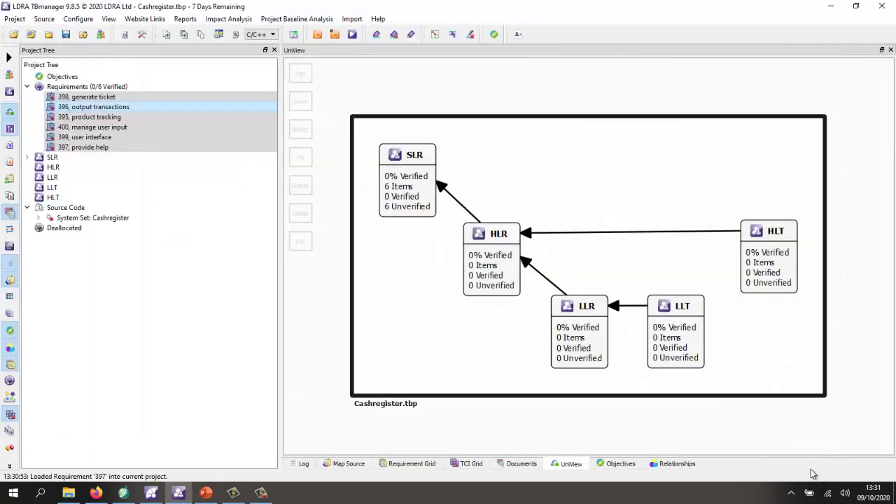
{"action": "left_click", "coordinate": [605, 437]}
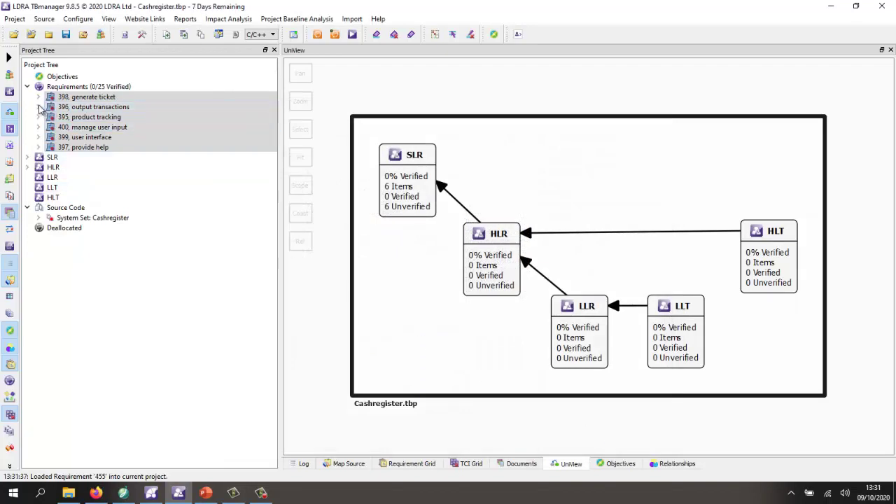
Examine the HLR children of 398, generate ticket, and trace requirements 396 and 397 to their HLR links in the Relationships view.
{"action": "left_click", "coordinate": [38, 97]}
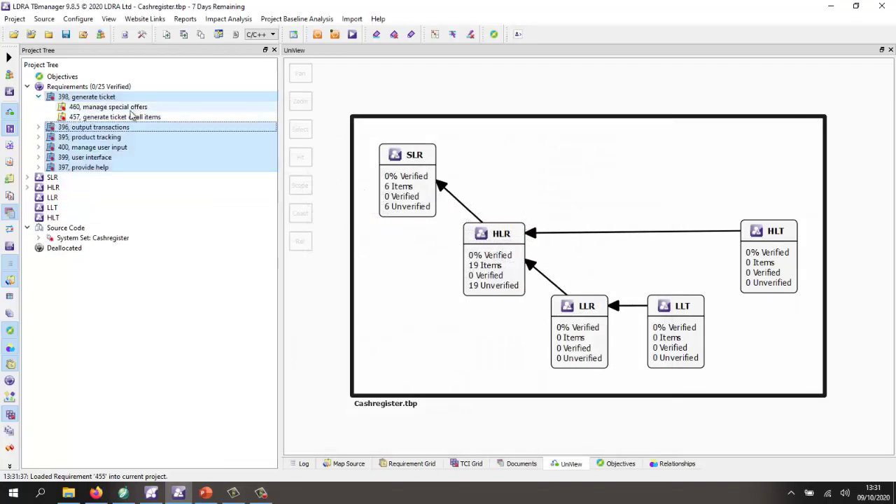
{"action": "left_click", "coordinate": [90, 98]}
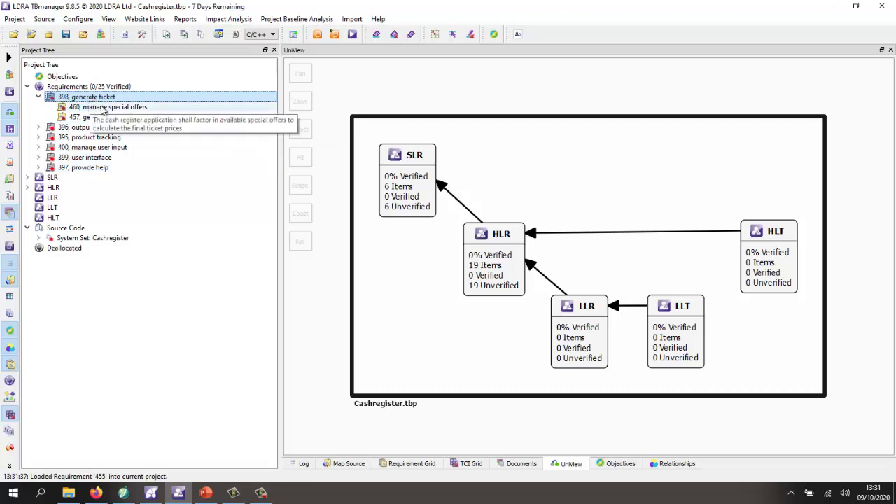
{"action": "left_click", "coordinate": [674, 465]}
{"action": "left_click", "coordinate": [330, 106]}
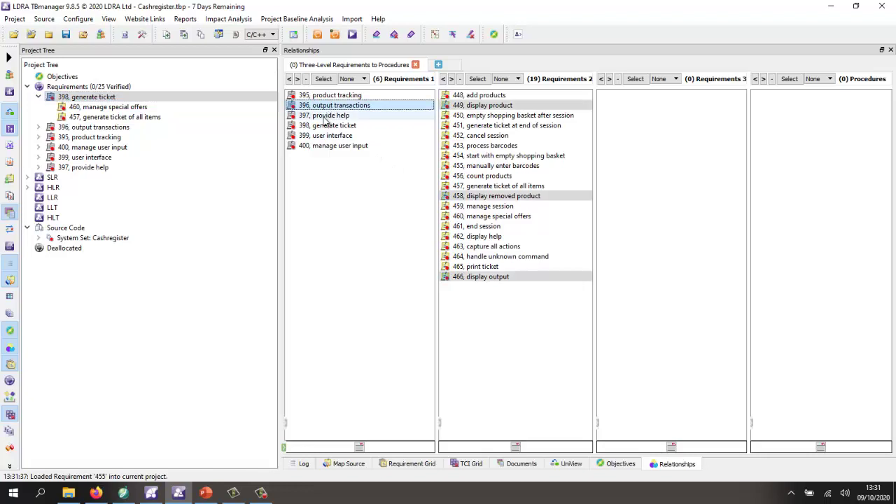
{"action": "left_click", "coordinate": [327, 115]}
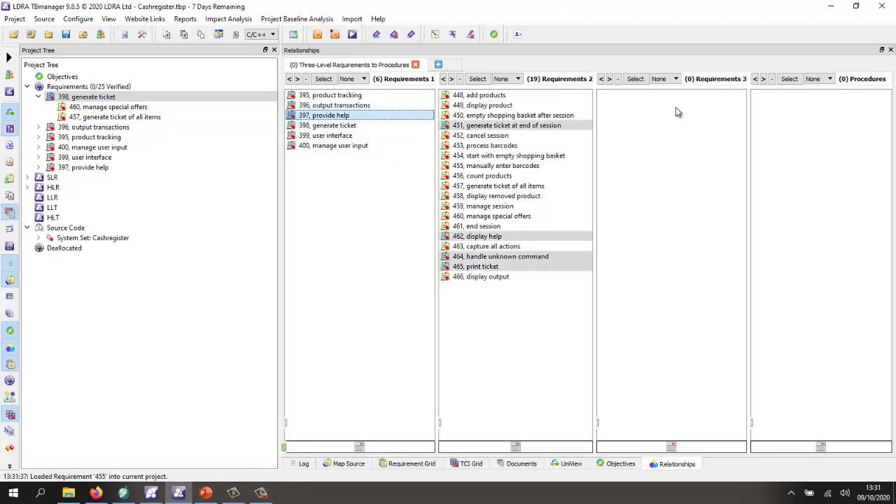
Start an IBM Rational DOORS Next Generation import for the LLR group in UniView, and review the parent link and Reference columns.
{"action": "left_click", "coordinate": [569, 465]}
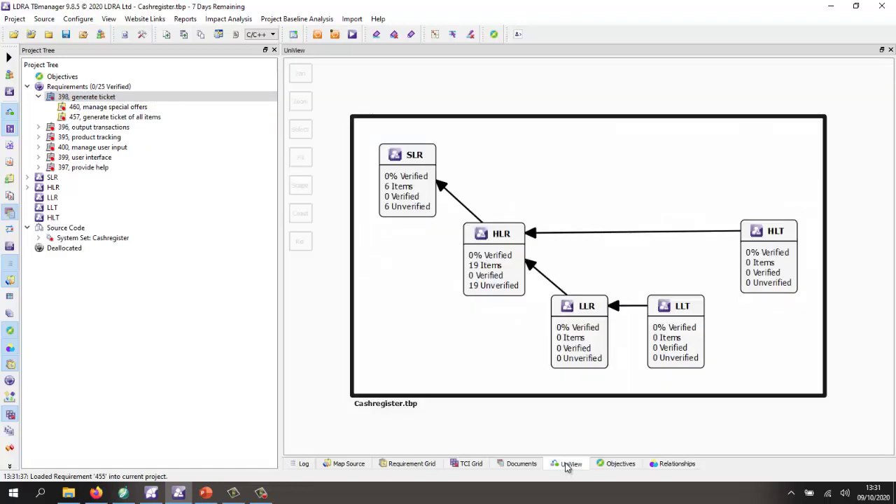
{"action": "right_click", "coordinate": [567, 313]}
{"action": "mouse_move", "coordinate": [641, 51]}
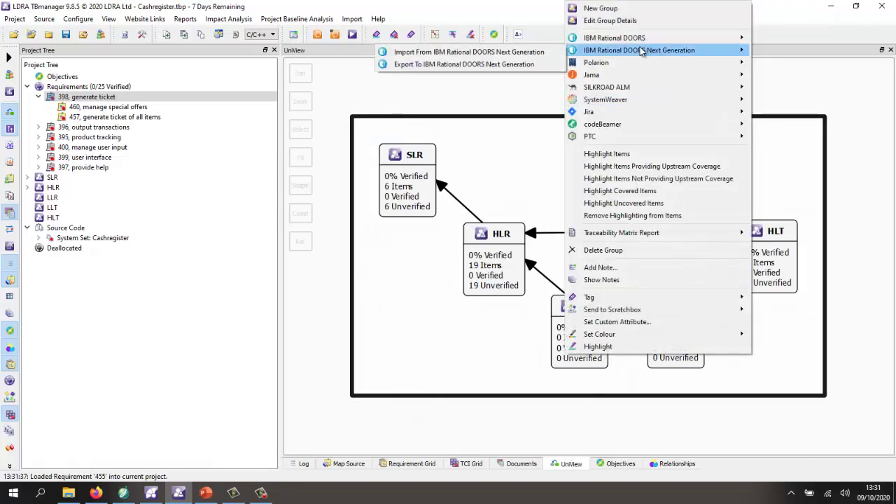
{"action": "left_click", "coordinate": [524, 52]}
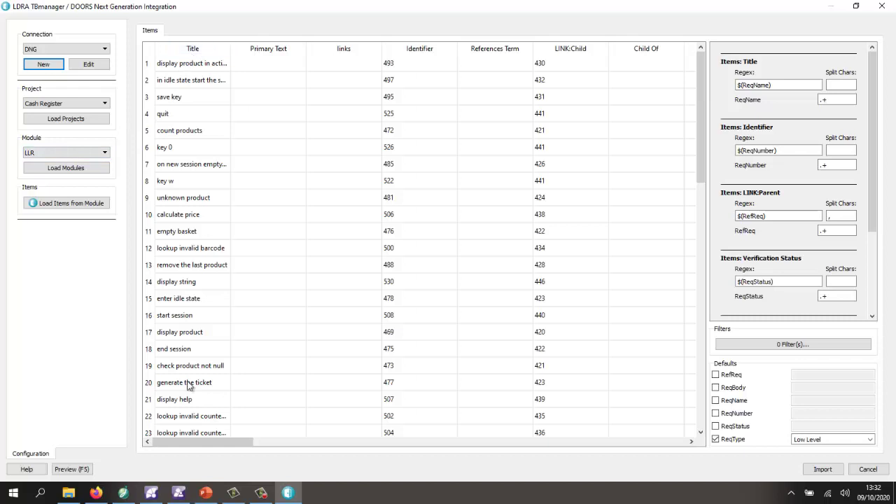
{"action": "left_click_drag", "start_coordinate": [183, 443], "coordinate": [315, 453]}
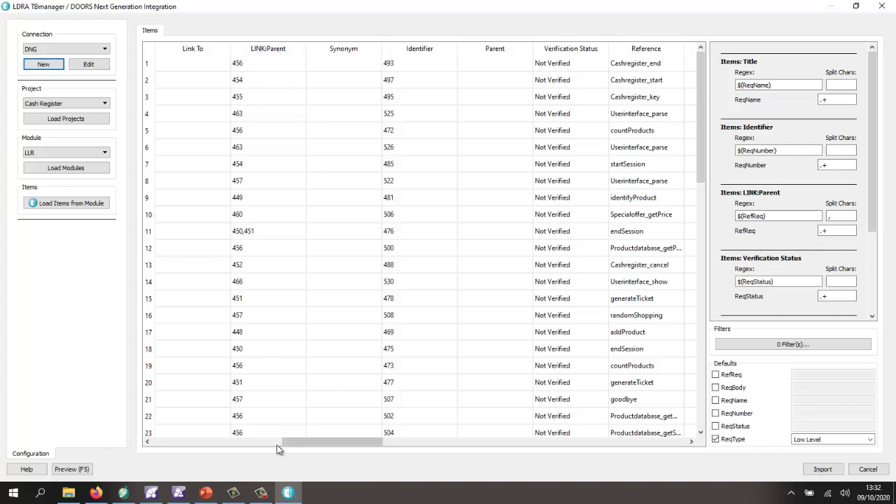
{"action": "left_click_drag", "start_coordinate": [304, 448], "coordinate": [332, 446]}
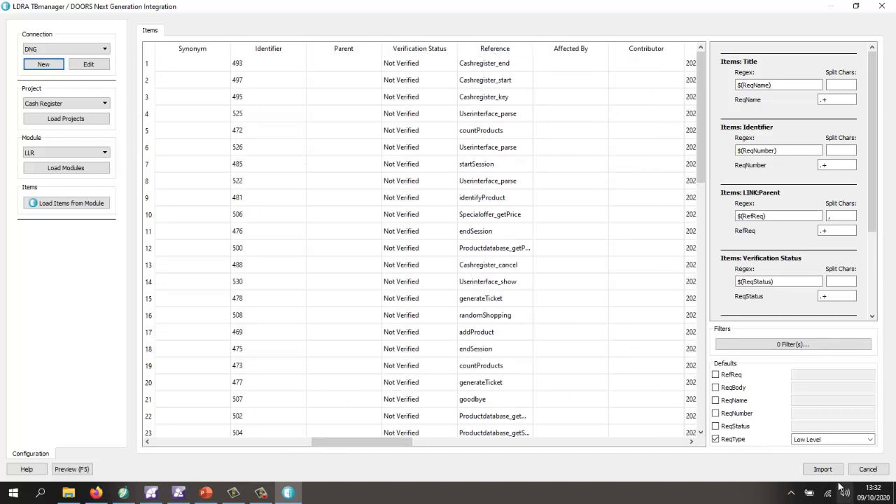
Preview the mapped LLR requirements and import all of them into the project.
{"action": "left_click", "coordinate": [82, 473]}
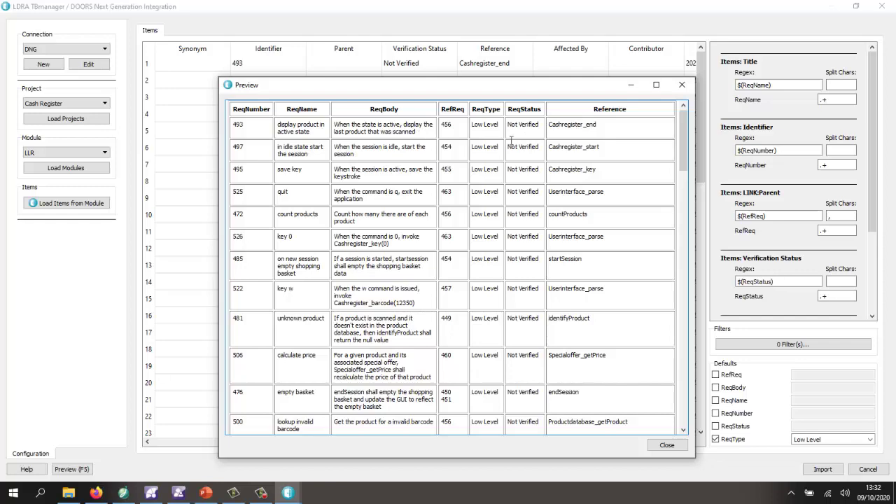
{"action": "left_click", "coordinate": [668, 446]}
{"action": "left_click", "coordinate": [821, 469]}
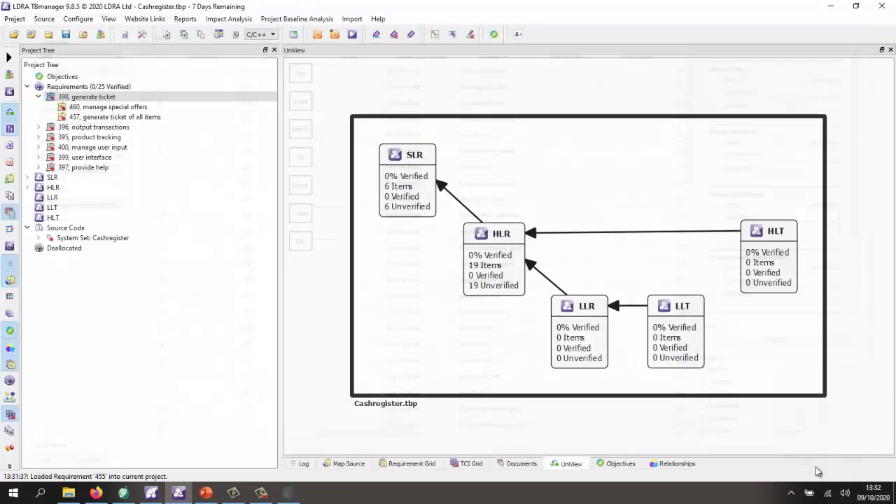
{"action": "left_click", "coordinate": [601, 437]}
Examine requirement 506 under manage special offers, and trace 454, start with empty shopping basket, to its linked requirements in the Relationships view.
{"action": "left_click", "coordinate": [114, 117]}
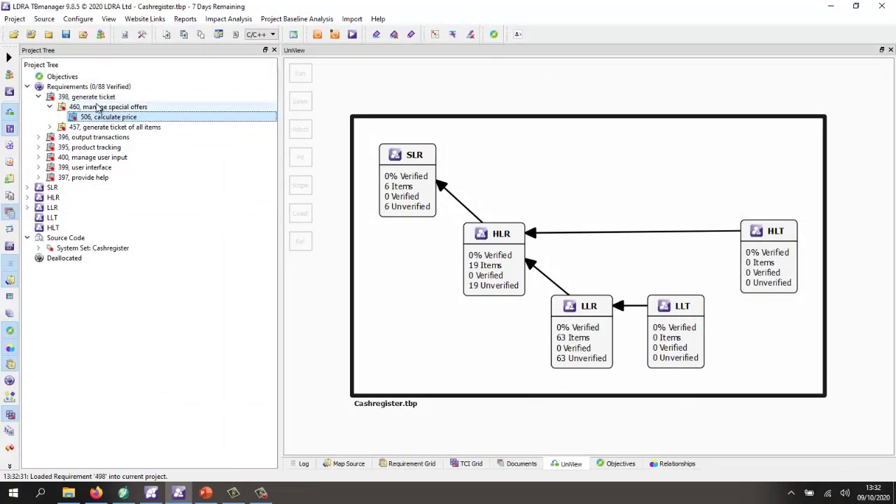
{"action": "left_click", "coordinate": [676, 464]}
{"action": "left_click", "coordinate": [334, 106]}
{"action": "left_click", "coordinate": [337, 116]}
{"action": "left_click", "coordinate": [493, 155]}
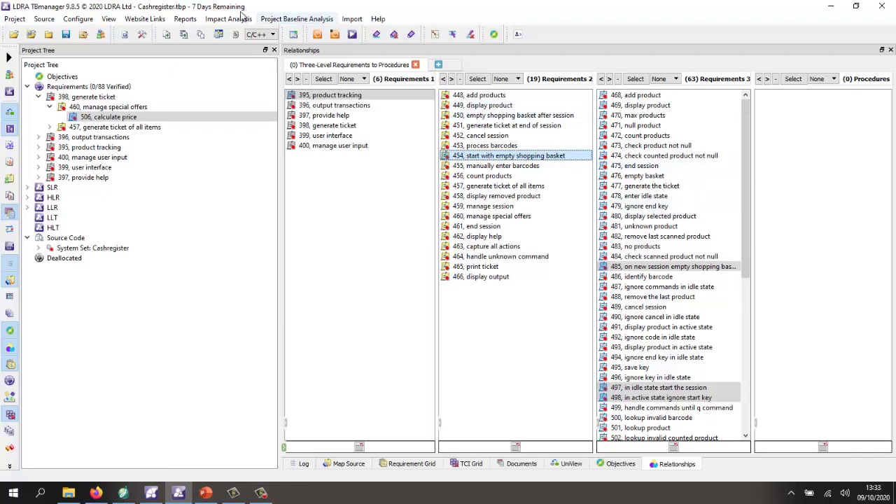
Export the source description and save the project specification as Cashregister.tbmspec in the Cashregister_6.0 folder.
{"action": "left_click", "coordinate": [184, 20]}
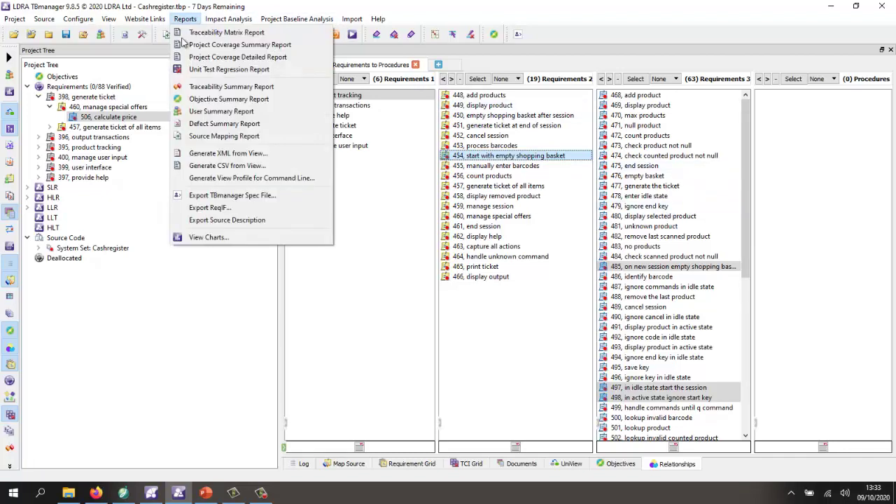
{"action": "left_click", "coordinate": [228, 220]}
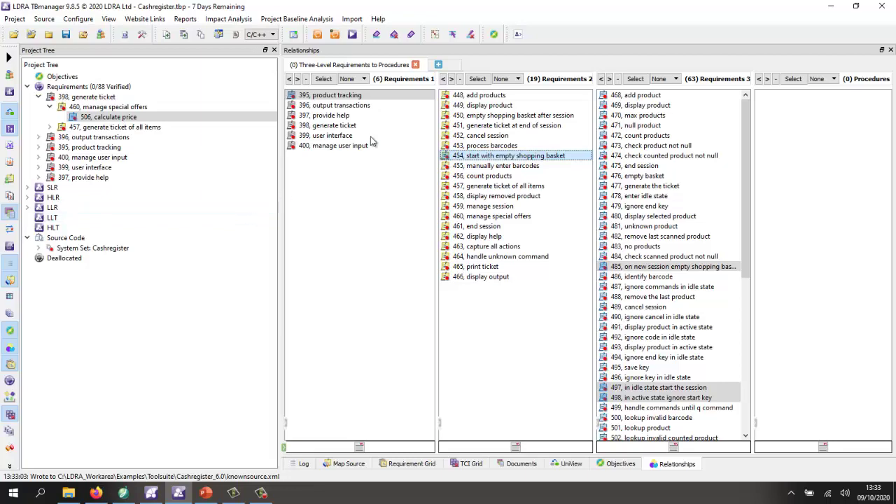
{"action": "left_click", "coordinate": [518, 34]}
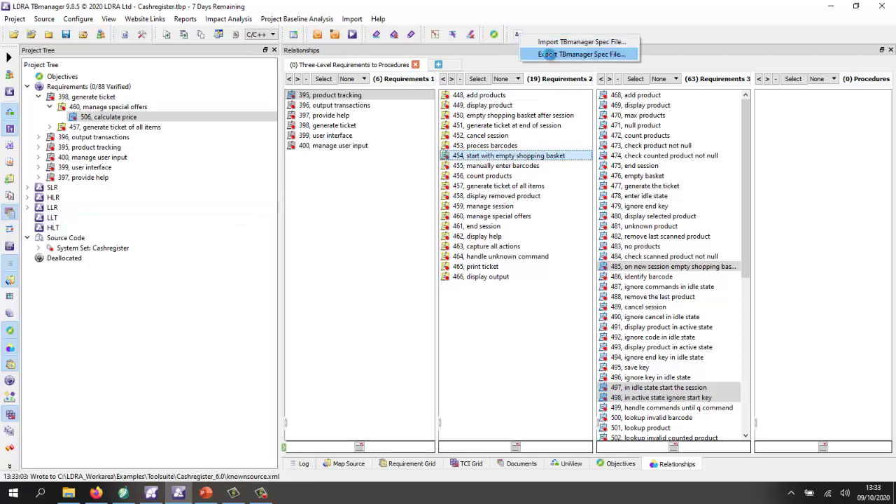
{"action": "left_click", "coordinate": [549, 52]}
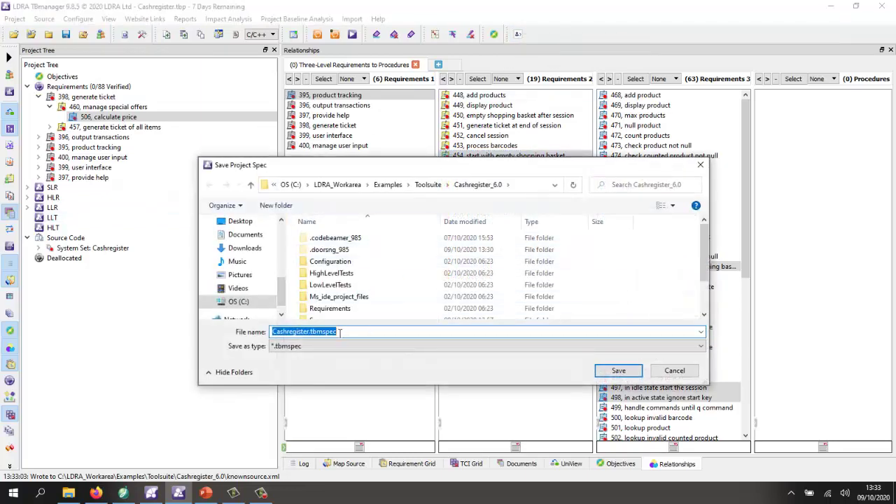
{"action": "left_click", "coordinate": [613, 371]}
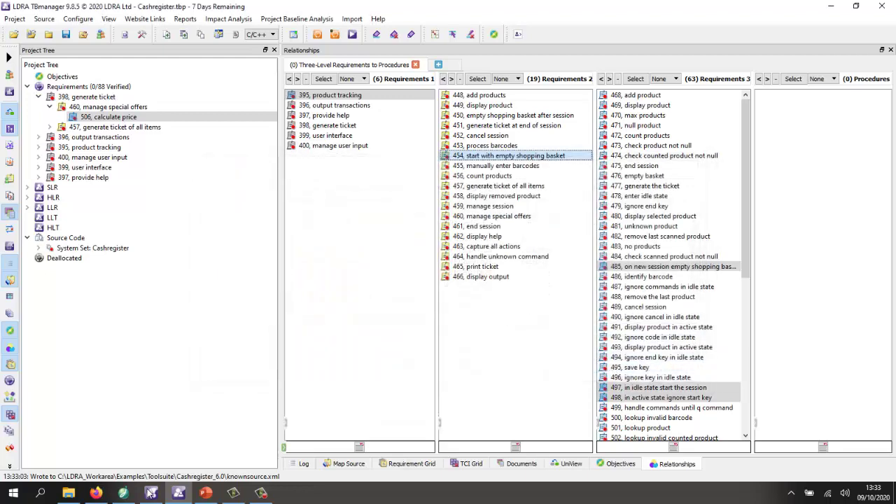
Switch to File Explorer, run Generate_Mapping.bat in the Cashregister_6.0 folder, close the generated Mapping.tbmspec in Notepad++, and return to TBmanager.
{"action": "left_click", "coordinate": [68, 493]}
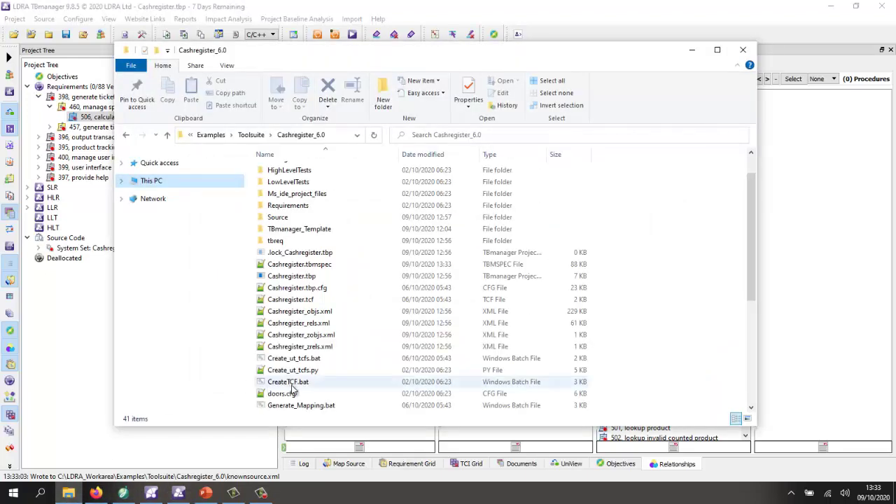
{"action": "left_click", "coordinate": [301, 406]}
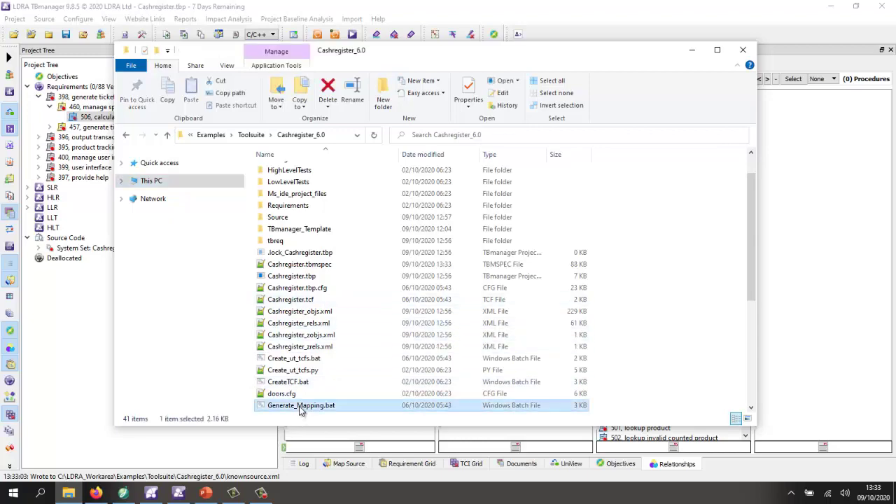
{"action": "double_click", "coordinate": [300, 408]}
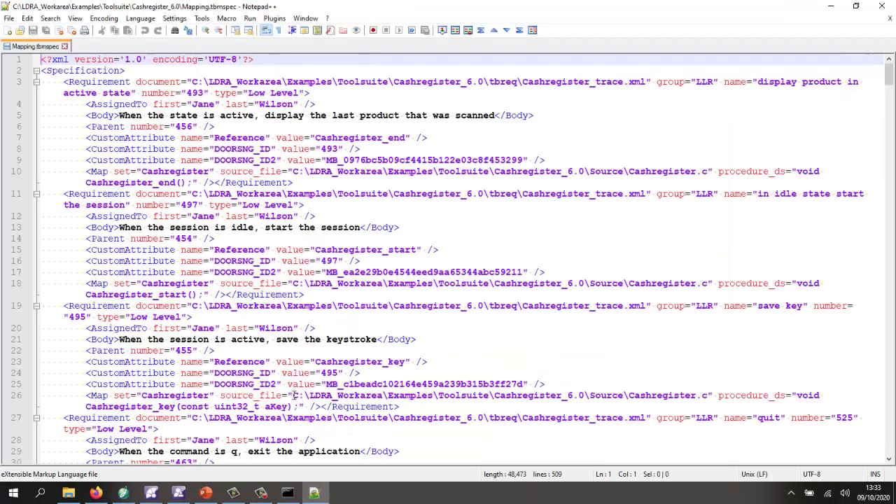
{"action": "left_click", "coordinate": [889, 18]}
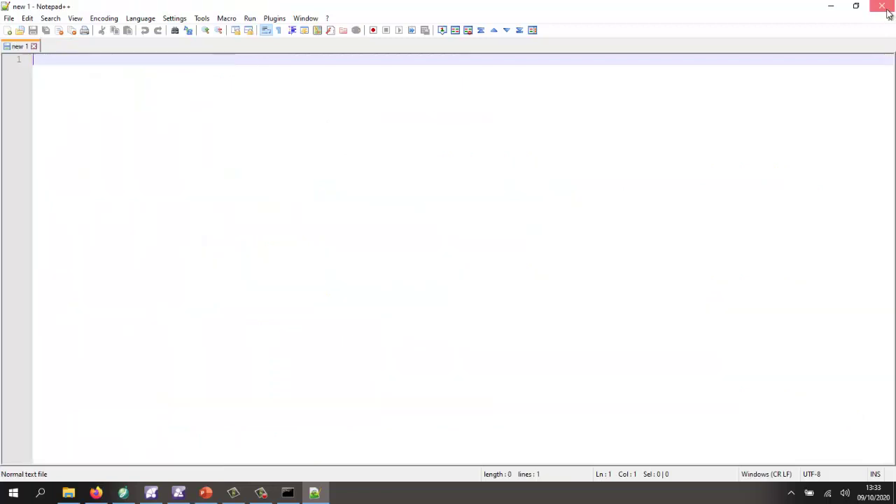
{"action": "left_click", "coordinate": [881, 6]}
{"action": "left_click", "coordinate": [796, 147]}
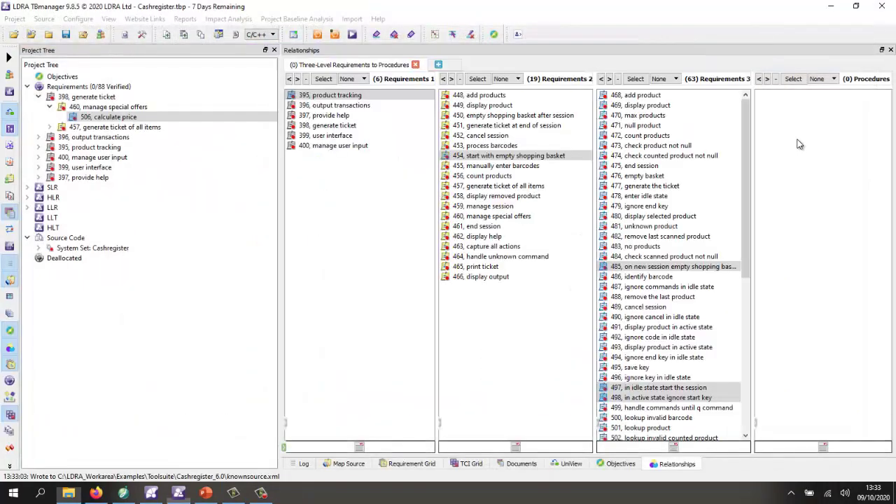
Import only the source mappings from Mapping.tbmspec, and trace the Userinterface_print procedure back to its requirements.
{"action": "left_click", "coordinate": [518, 34]}
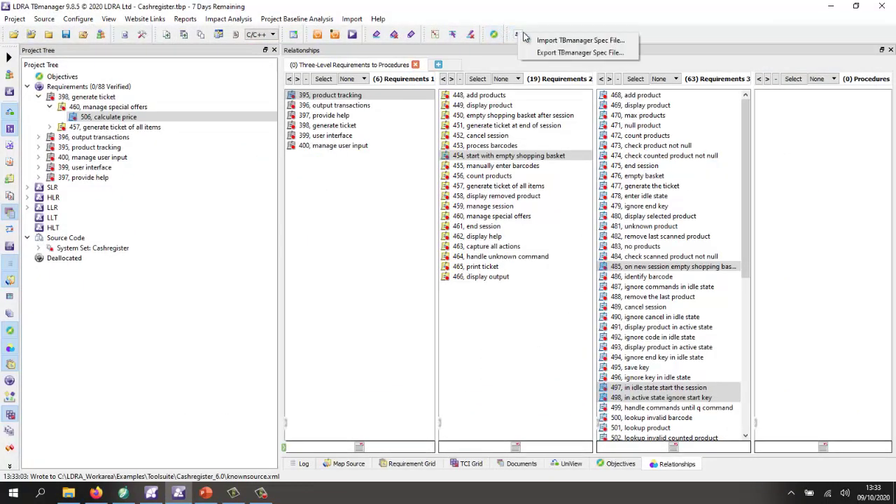
{"action": "left_click", "coordinate": [558, 41]}
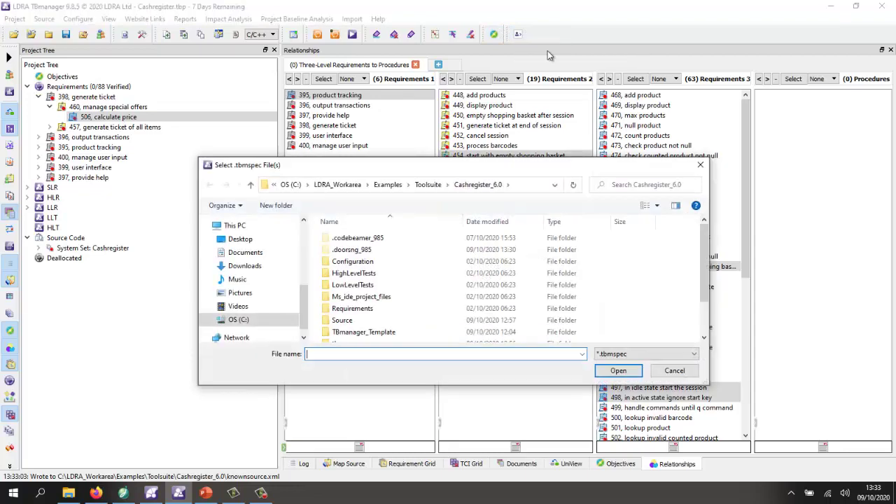
{"action": "scroll", "coordinate": [384, 329], "scroll_direction": "down", "scroll_amount": 1}
{"action": "double_click", "coordinate": [384, 335]}
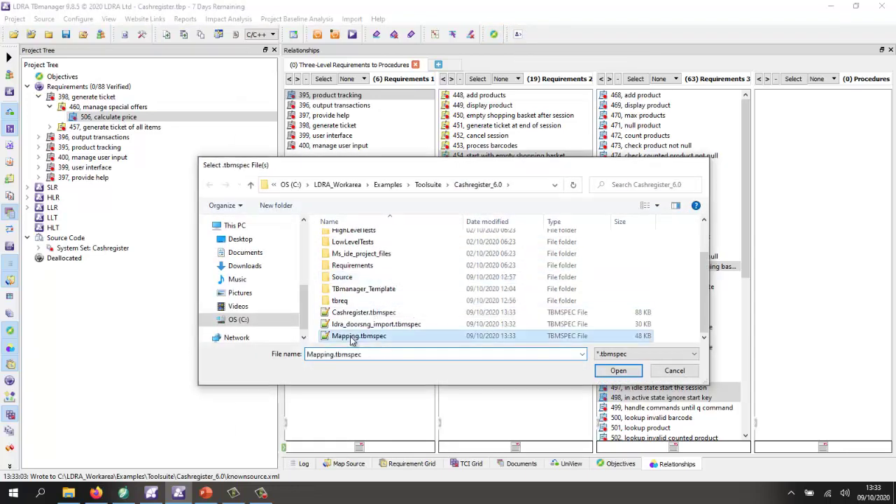
{"action": "left_click", "coordinate": [257, 150]}
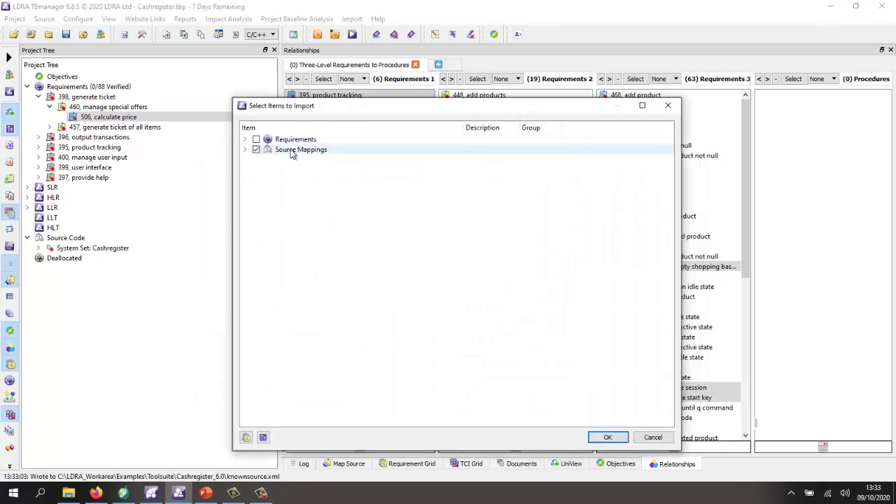
{"action": "left_click", "coordinate": [600, 438]}
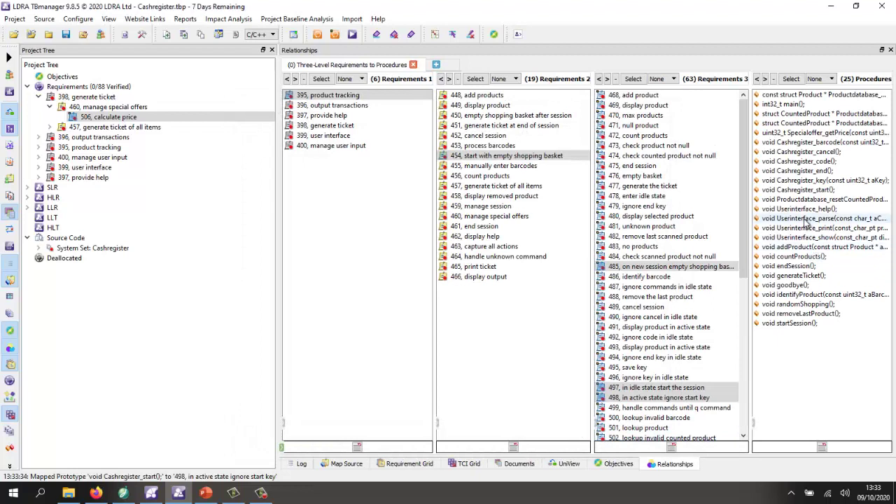
{"action": "left_click", "coordinate": [797, 228]}
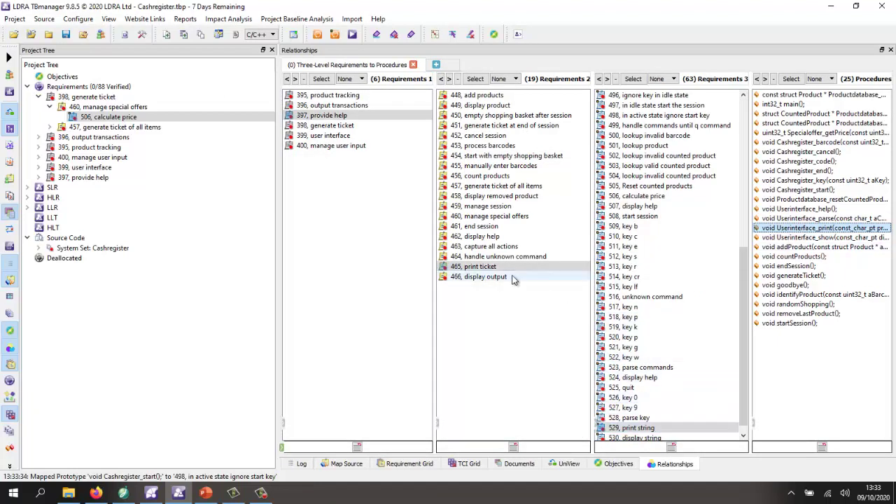
Trace all six top-level requirements through to their procedures in the Relationships view, and clear the selection.
{"action": "left_click", "coordinate": [320, 115]}
{"action": "key", "text": "ctrl+a"}
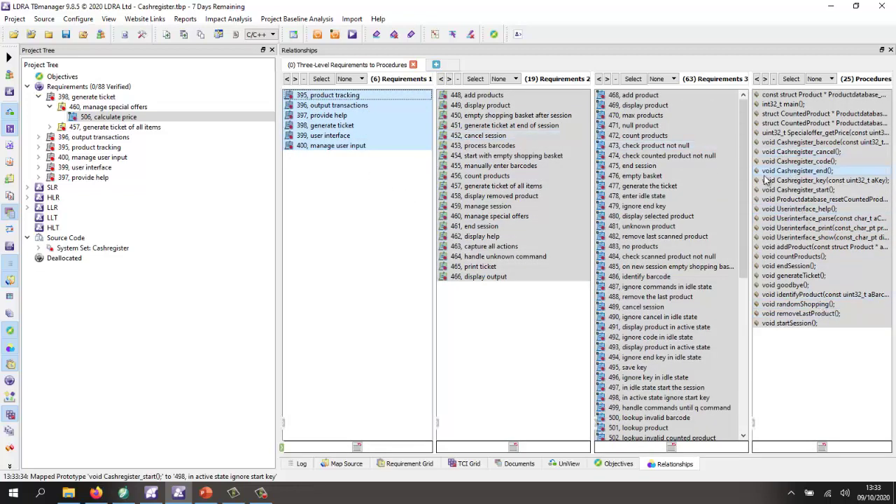
{"action": "left_click", "coordinate": [342, 184]}
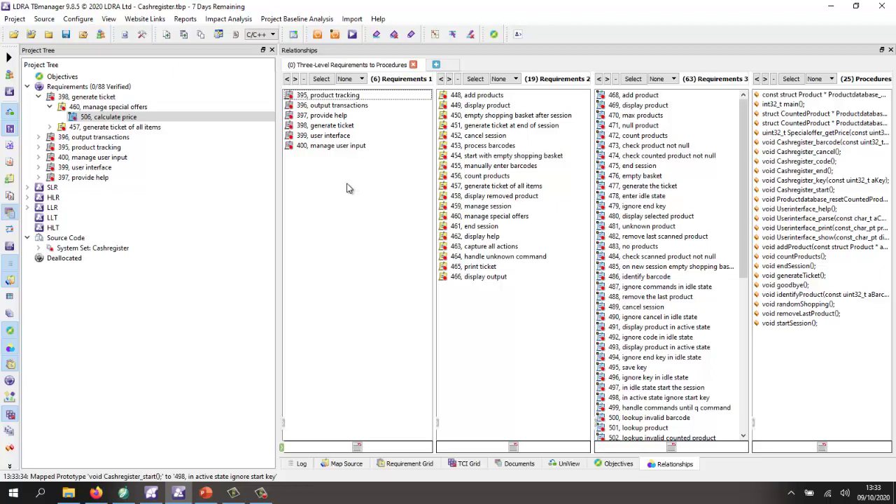
Import the HLT module's test cases from IBM Rational DOORS Next Generation into the HLT group in UniView, previewing them as External Task items.
{"action": "left_click", "coordinate": [563, 464]}
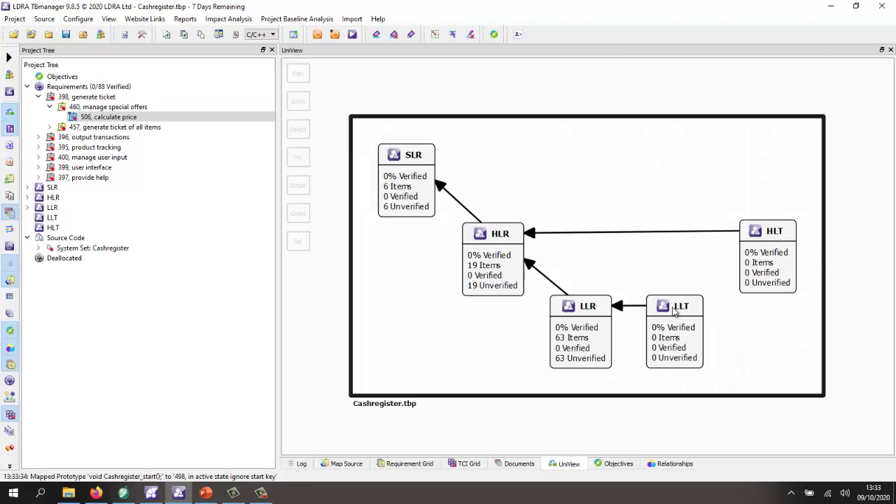
{"action": "right_click", "coordinate": [763, 238]}
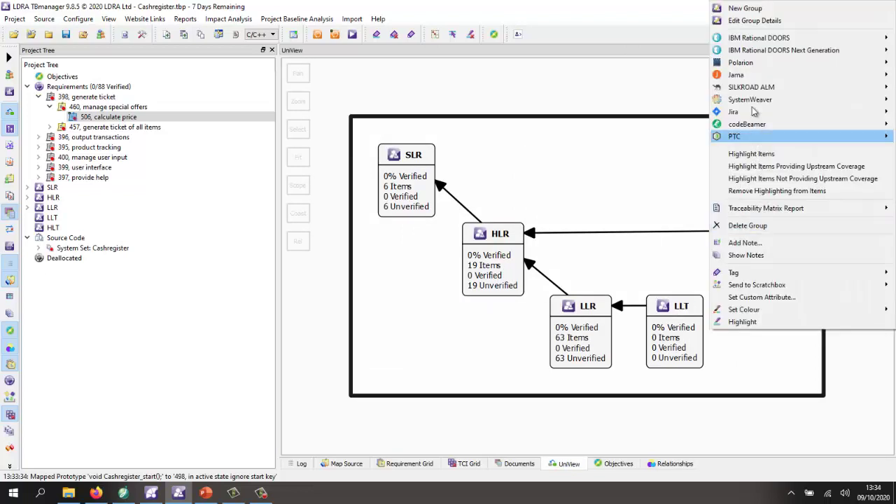
{"action": "mouse_move", "coordinate": [755, 52]}
{"action": "left_click", "coordinate": [676, 53]}
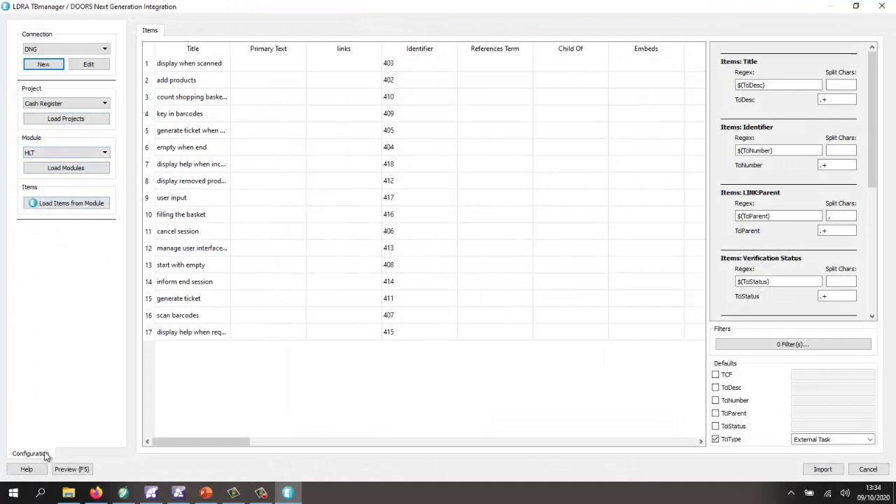
{"action": "left_click", "coordinate": [70, 470]}
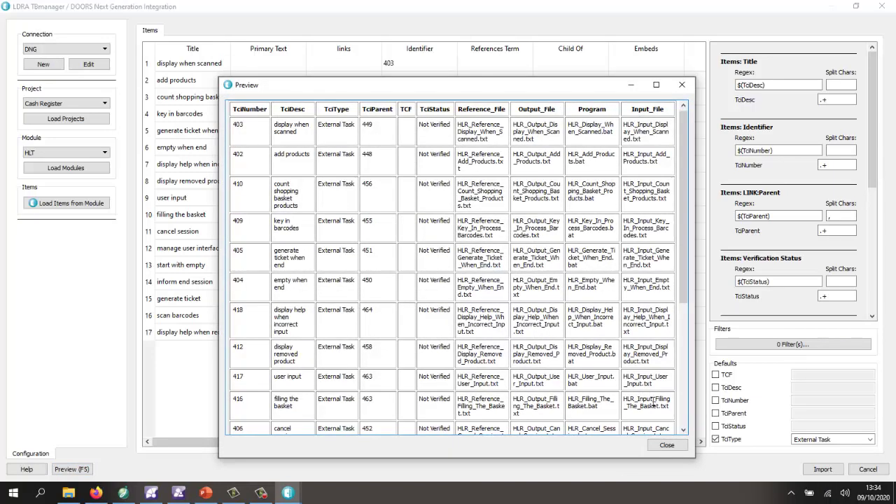
{"action": "left_click", "coordinate": [666, 445]}
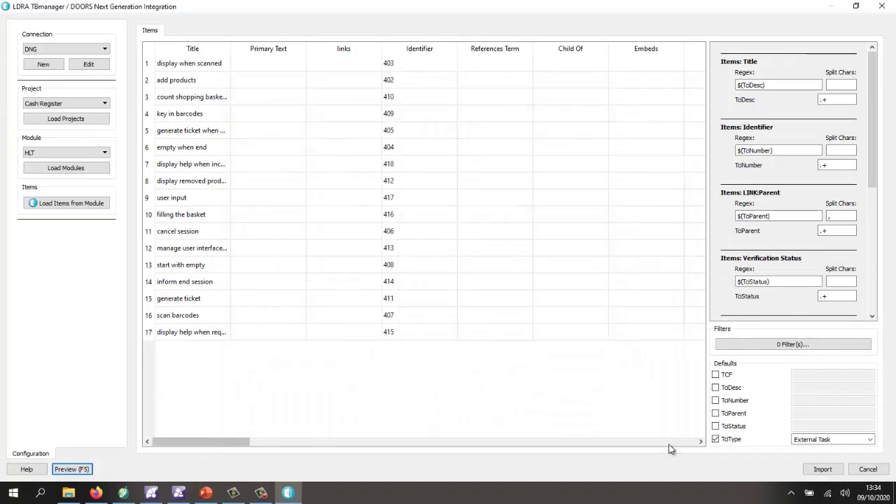
{"action": "left_click", "coordinate": [830, 471]}
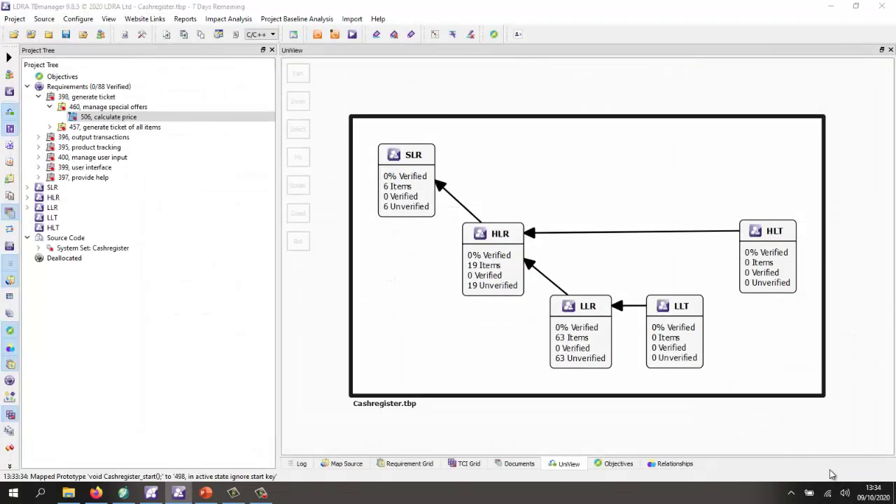
{"action": "left_click", "coordinate": [601, 440]}
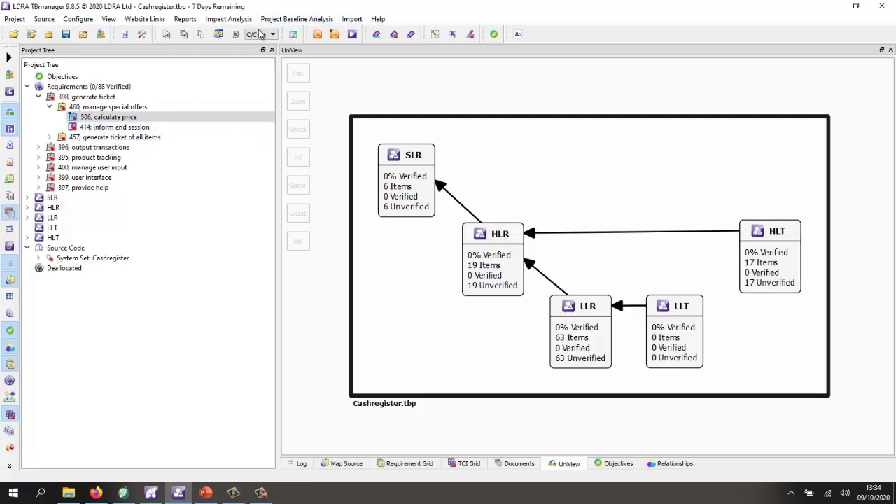
Export the project specification to the Cashregister_6.0 folder, replacing the existing Cashregister.tbmspec.
{"action": "left_click", "coordinate": [516, 35]}
{"action": "left_click", "coordinate": [566, 73]}
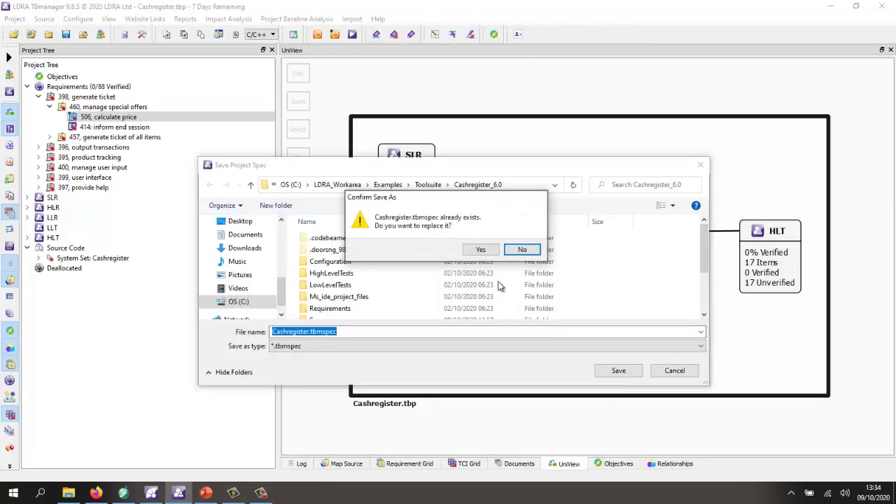
{"action": "left_click", "coordinate": [479, 250]}
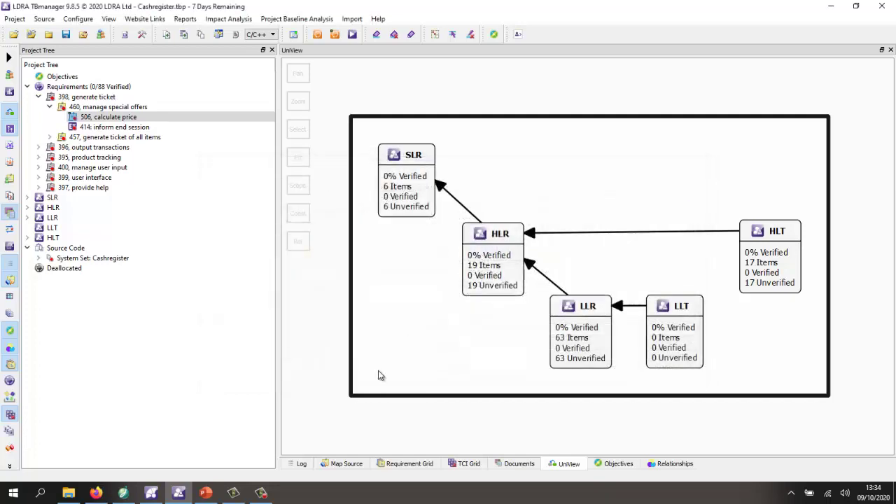
Switch to File Explorer, run Set_External_Tasks.bat in Cashregister_6.0, close the generated ExternalTasks.tbmspec in Notepad++, and return to TBmanager.
{"action": "left_click", "coordinate": [68, 493]}
{"action": "scroll", "coordinate": [292, 354], "scroll_direction": "down", "scroll_amount": 3}
{"action": "scroll", "coordinate": [291, 355], "scroll_direction": "down", "scroll_amount": 2}
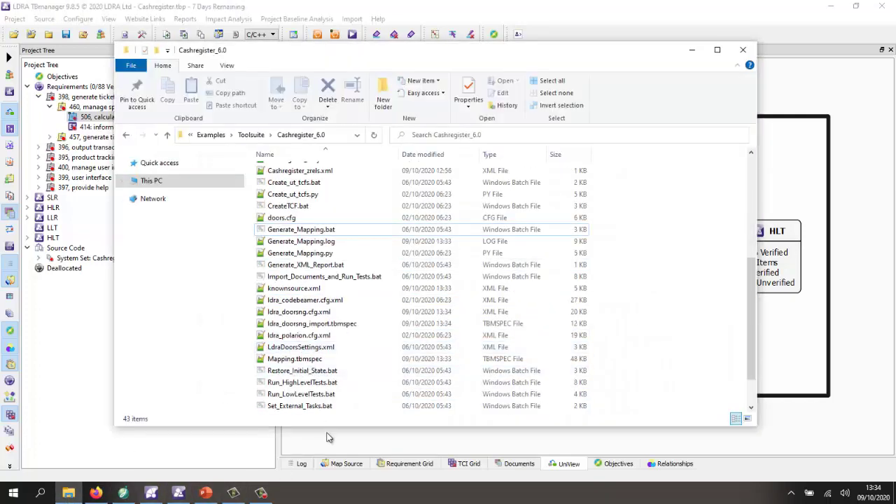
{"action": "scroll", "coordinate": [315, 359], "scroll_direction": "down", "scroll_amount": 2}
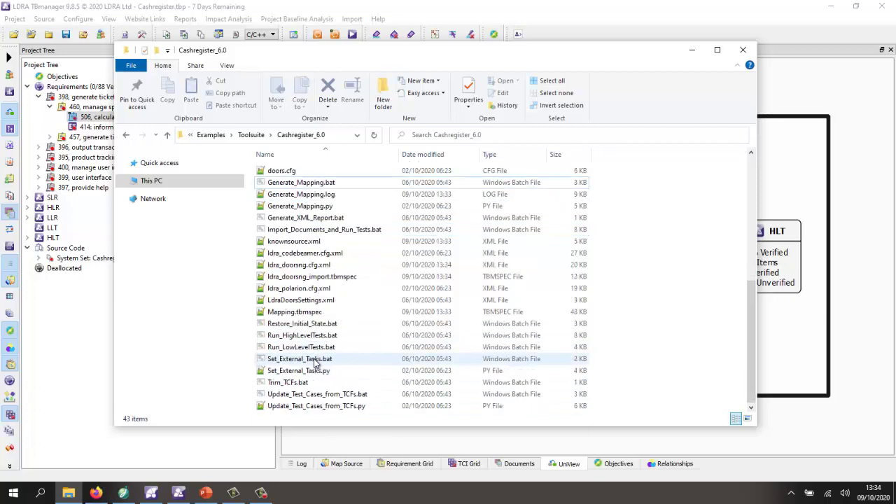
{"action": "double_click", "coordinate": [291, 359]}
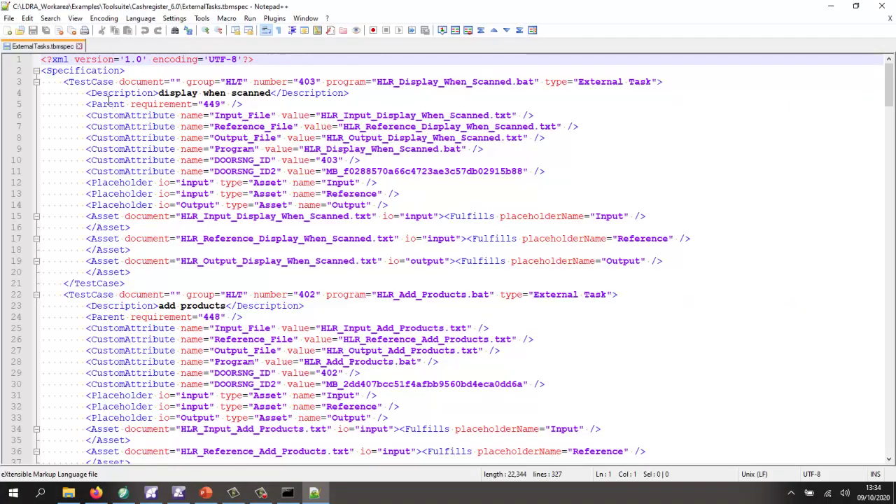
{"action": "left_click", "coordinate": [79, 47]}
{"action": "left_click", "coordinate": [882, 6]}
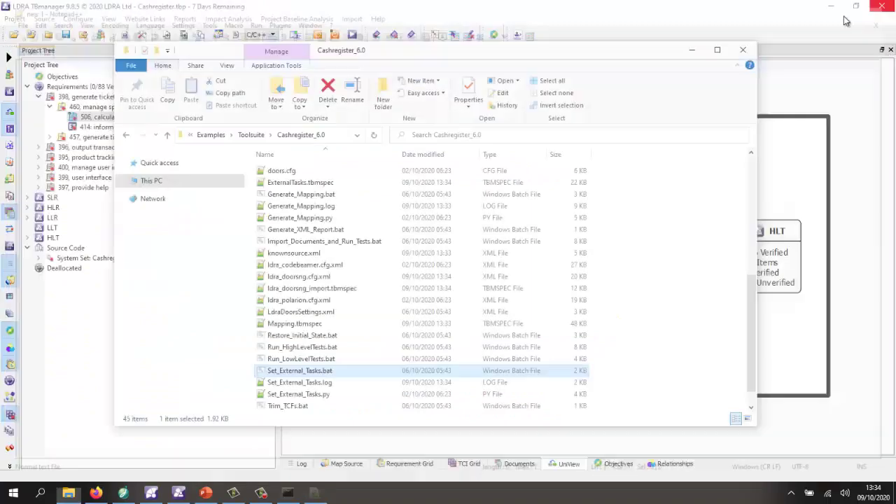
{"action": "left_click", "coordinate": [691, 50]}
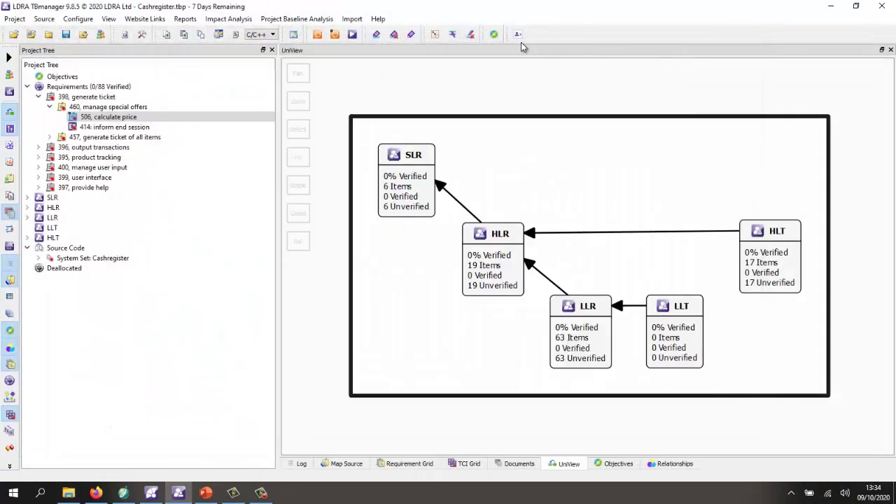
Import all the HLT test cases from ExternalTasks.tbmspec.
{"action": "left_click", "coordinate": [517, 34]}
{"action": "left_click", "coordinate": [546, 61]}
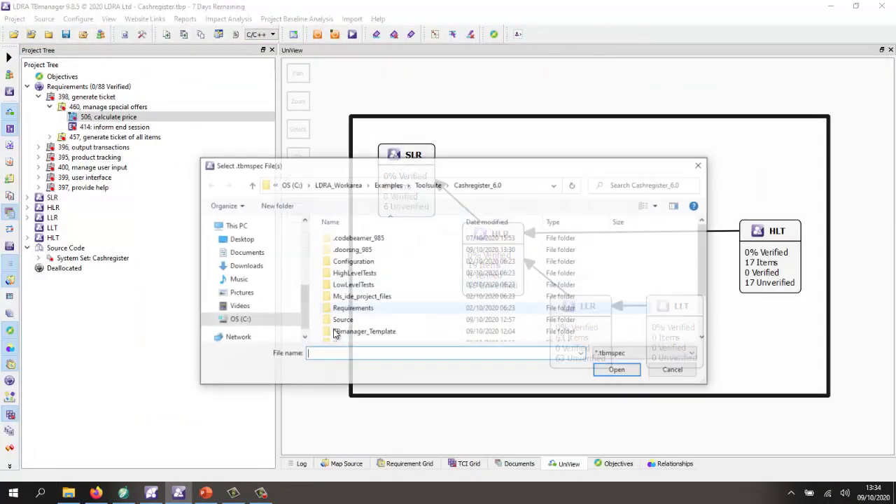
{"action": "double_click", "coordinate": [357, 312]}
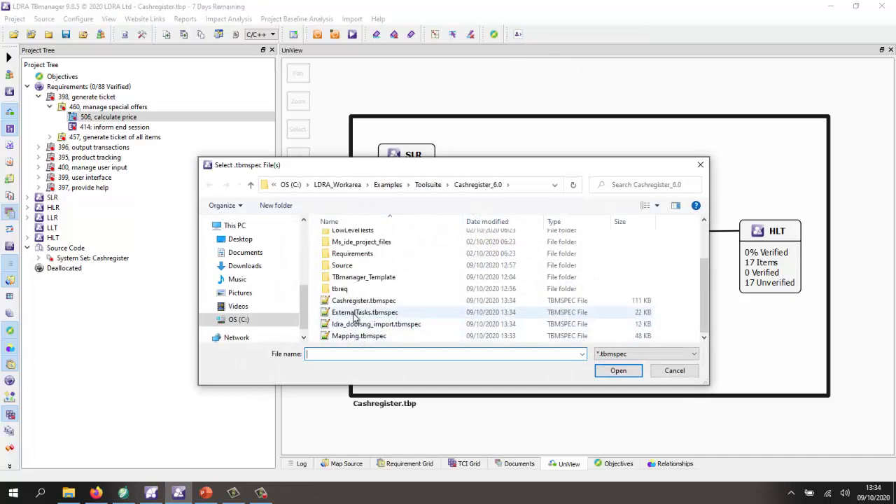
{"action": "left_click", "coordinate": [256, 139]}
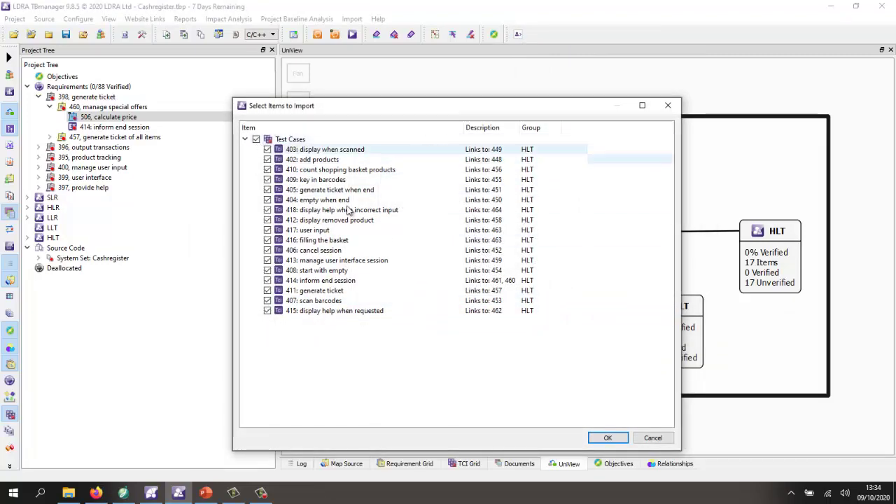
{"action": "left_click", "coordinate": [606, 437]}
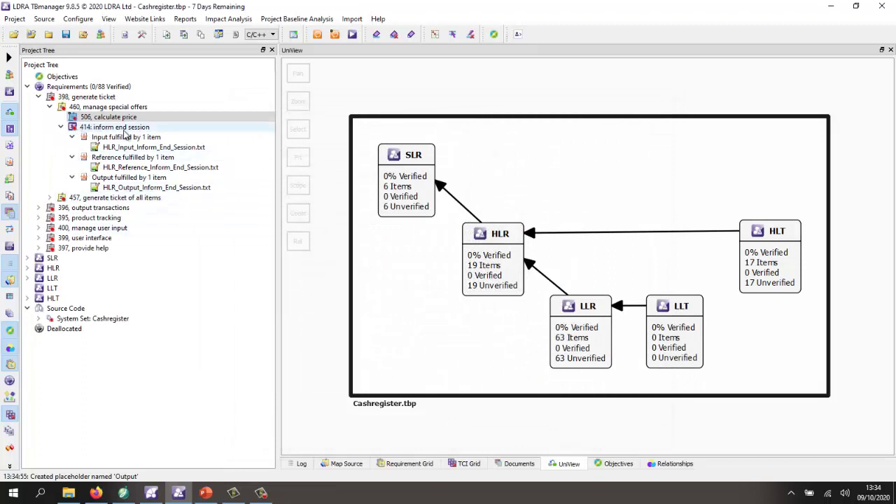
Check which external task program is assigned to test case 414, inform end session, and leave it as is.
{"action": "right_click", "coordinate": [124, 129]}
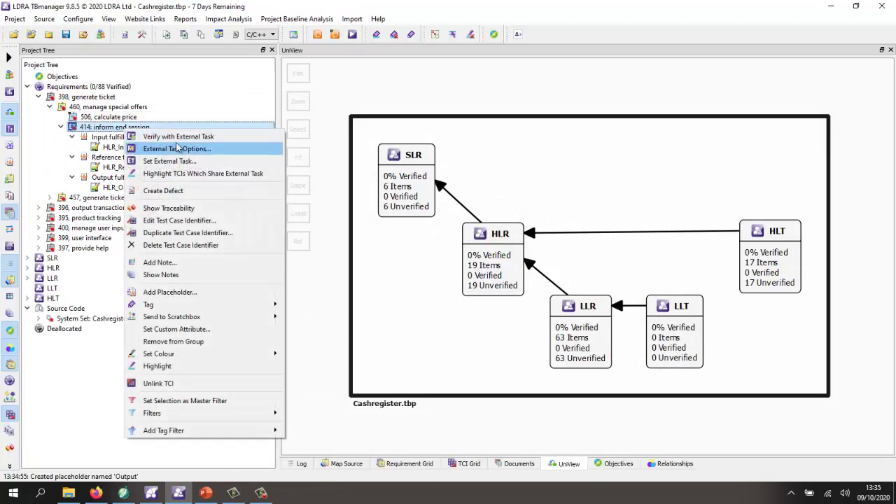
{"action": "left_click", "coordinate": [180, 161]}
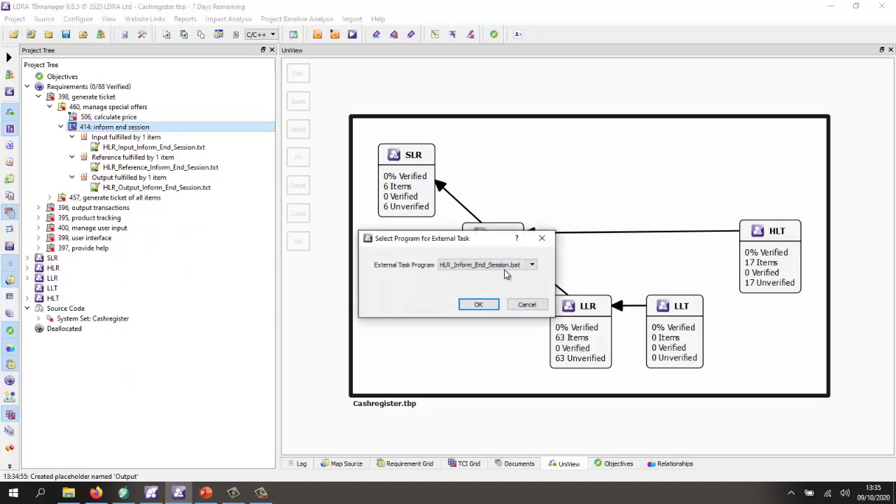
{"action": "left_click", "coordinate": [527, 304]}
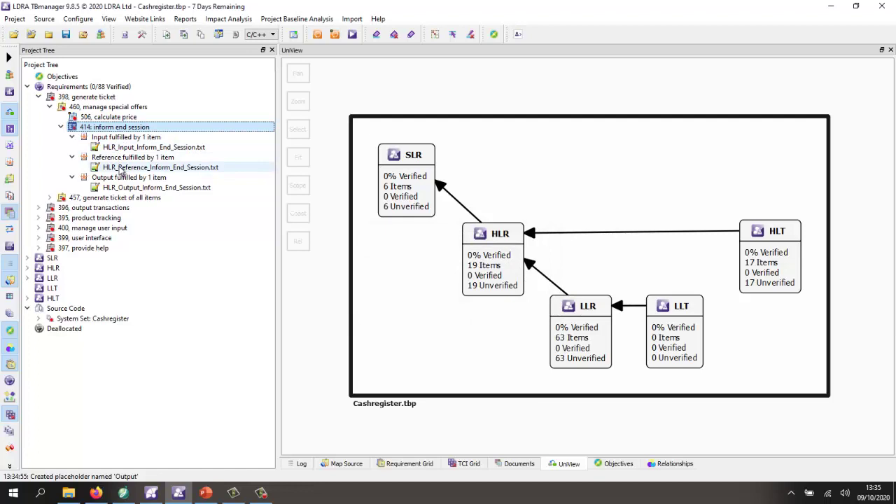
Import the LLT module's test cases from IBM Rational DOORS Next Generation into the LLT group, previewing their Unit Test and TCF mappings.
{"action": "right_click", "coordinate": [680, 312]}
{"action": "mouse_move", "coordinate": [740, 54]}
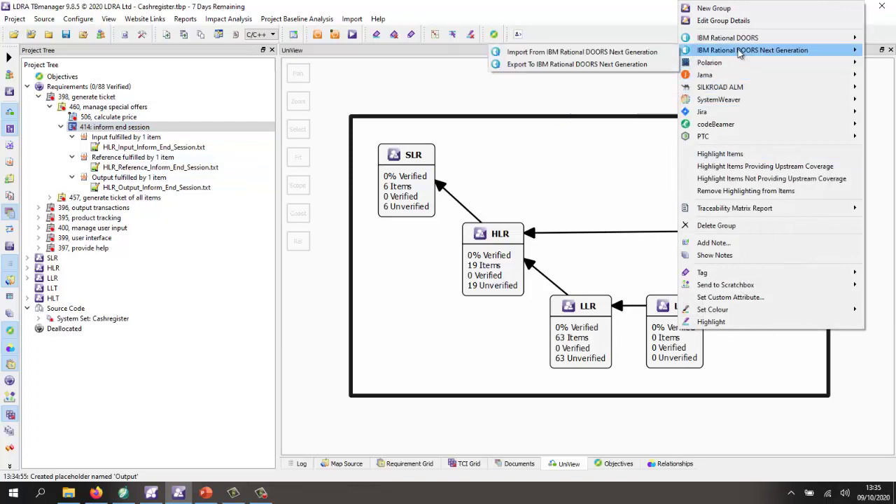
{"action": "left_click", "coordinate": [537, 110]}
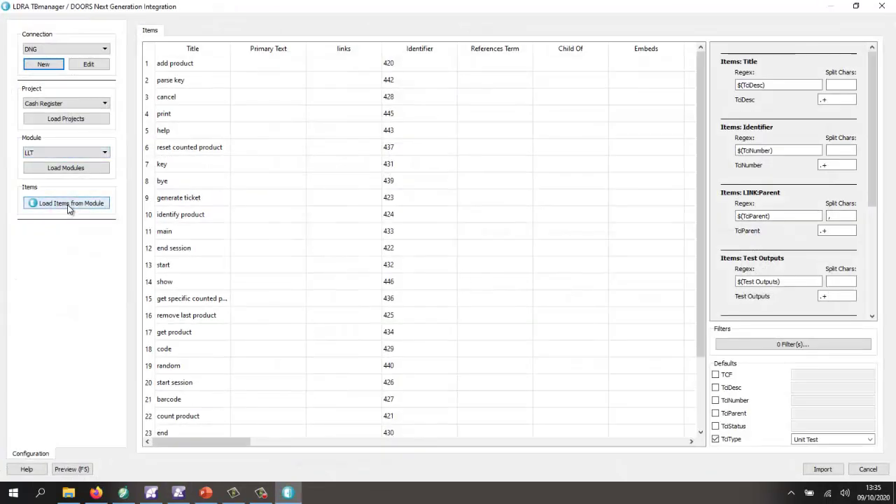
{"action": "left_click", "coordinate": [66, 469]}
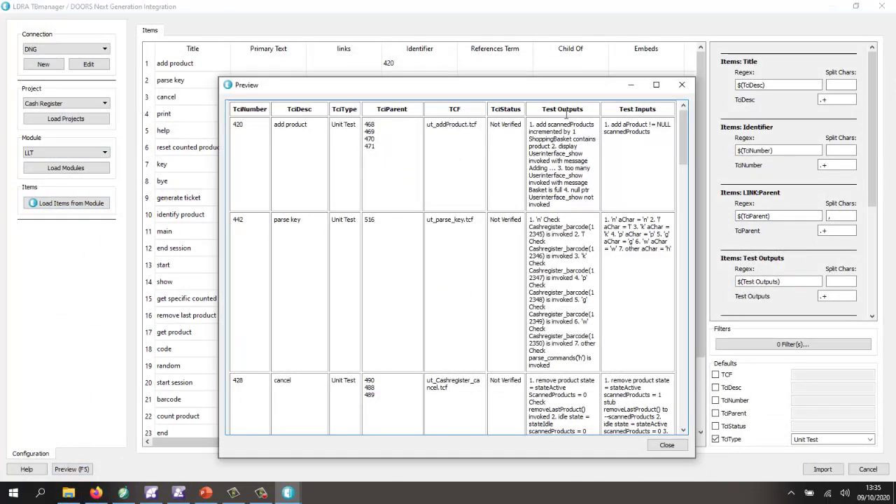
{"action": "double_click", "coordinate": [467, 124]}
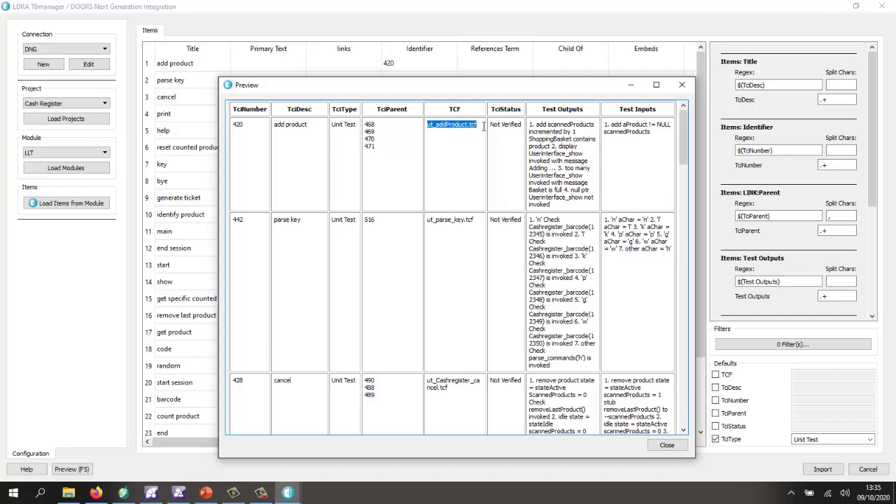
{"action": "left_click", "coordinate": [682, 86]}
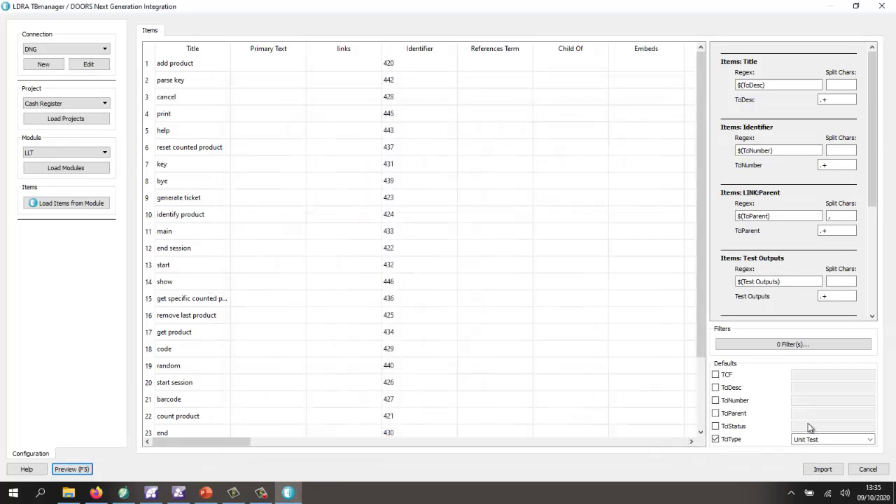
{"action": "left_click", "coordinate": [819, 468]}
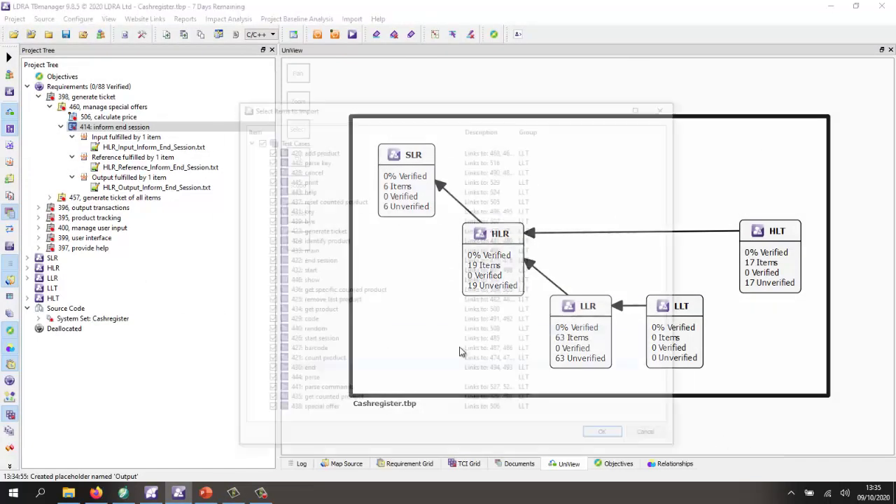
{"action": "left_click", "coordinate": [607, 433]}
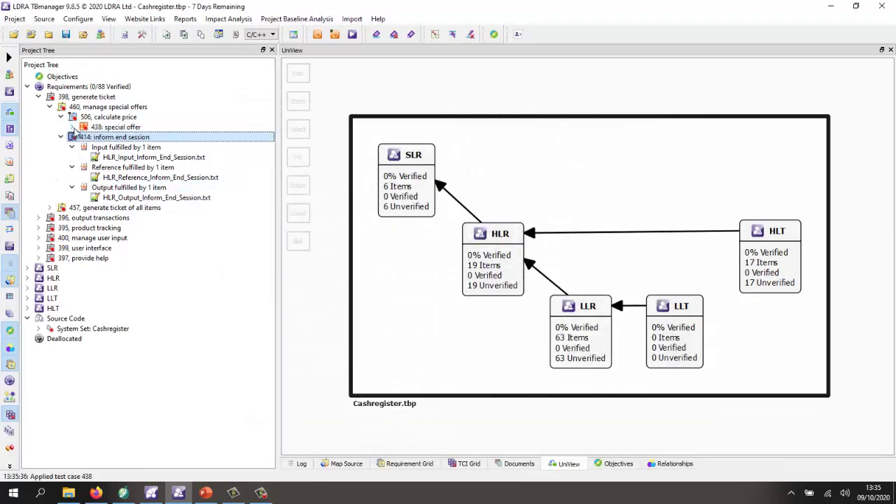
Expand unit test 438, special offer, under requirement 506 to show its TCF input, and regress the test.
{"action": "left_click", "coordinate": [72, 128]}
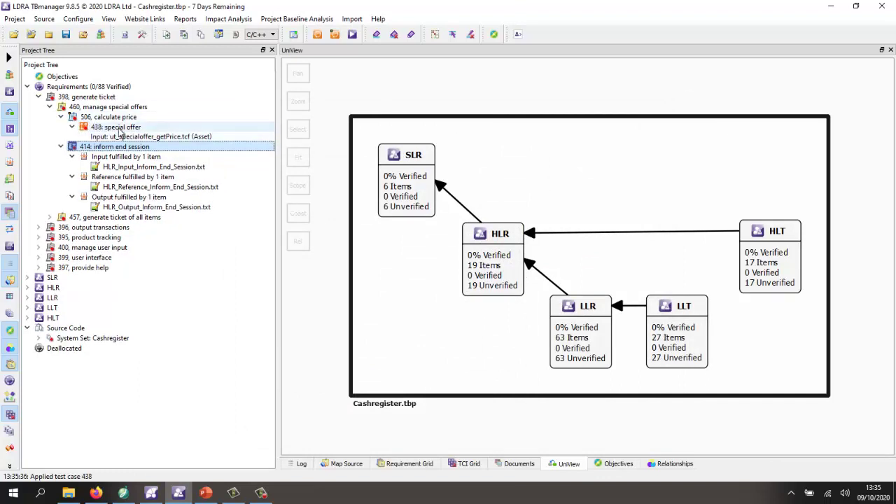
{"action": "left_click", "coordinate": [119, 127]}
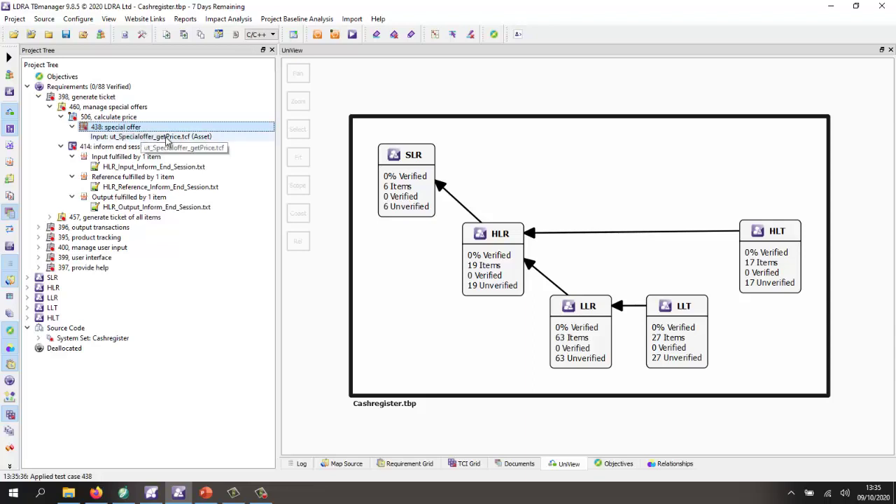
{"action": "right_click", "coordinate": [134, 128]}
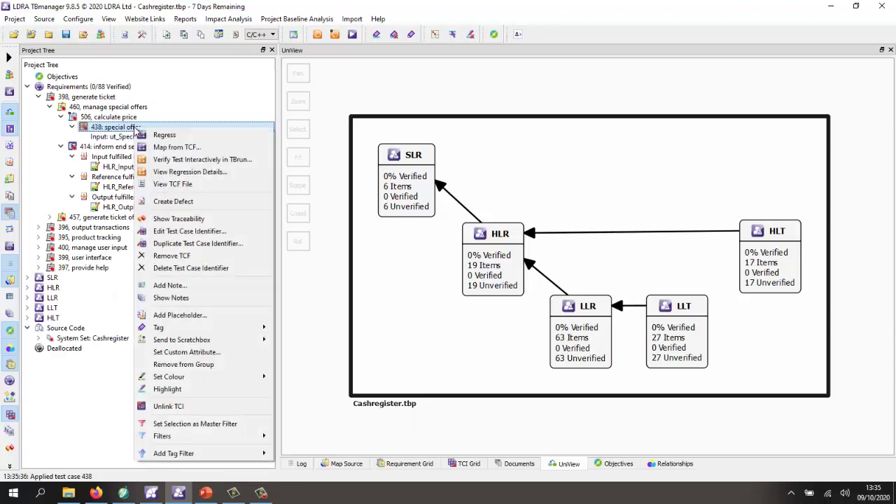
{"action": "left_click", "coordinate": [167, 137]}
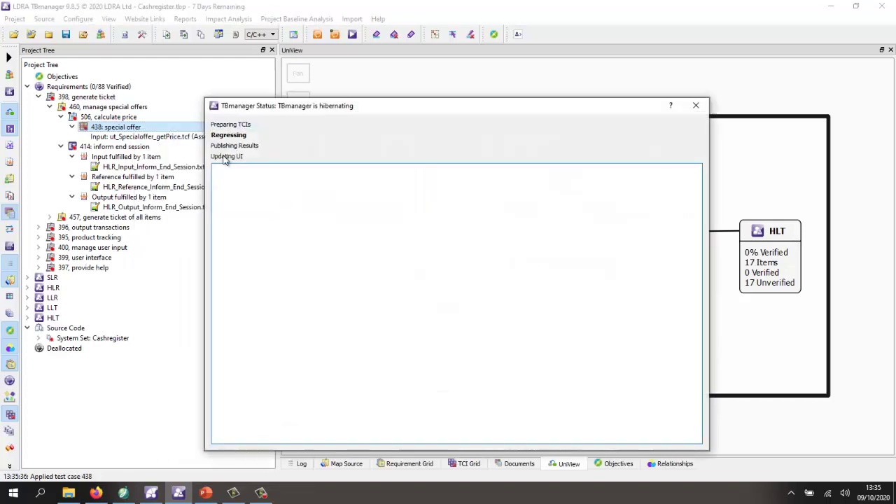
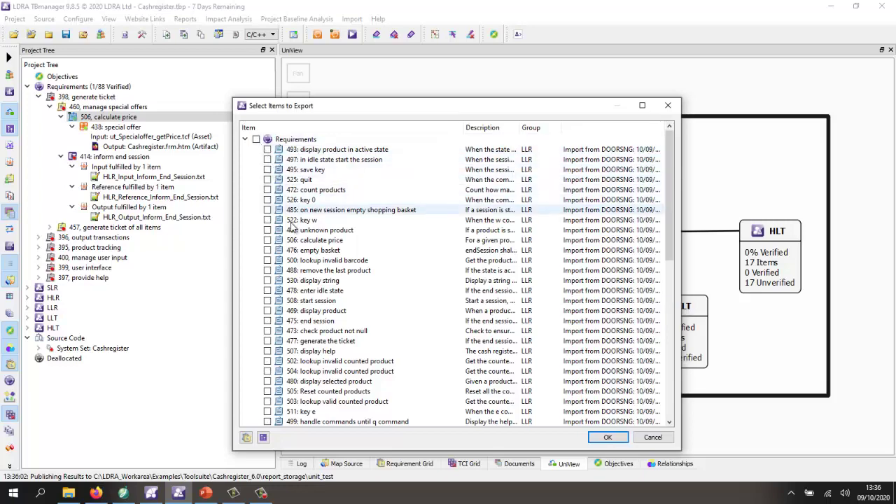
Choose only requirement 506, calculate price, as the item to export and confirm the selection.
{"action": "scroll", "coordinate": [315, 322], "scroll_direction": "down", "scroll_amount": 12}
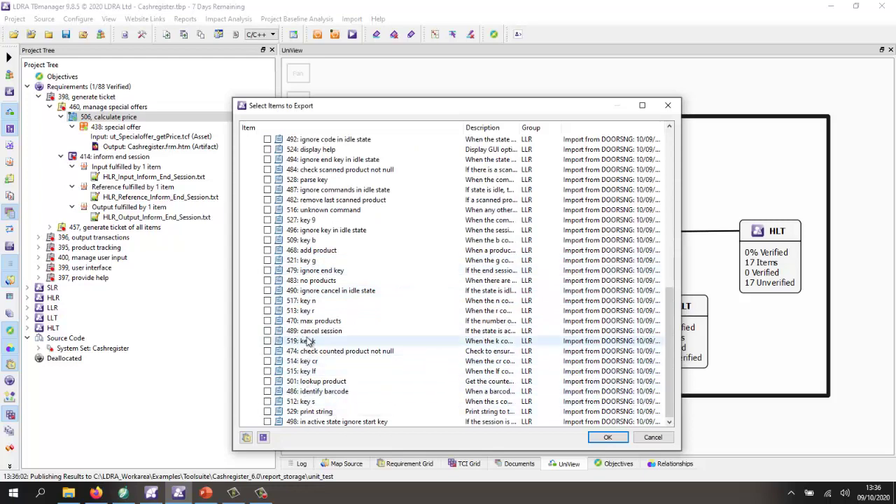
{"action": "scroll", "coordinate": [308, 341], "scroll_direction": "up", "scroll_amount": 12}
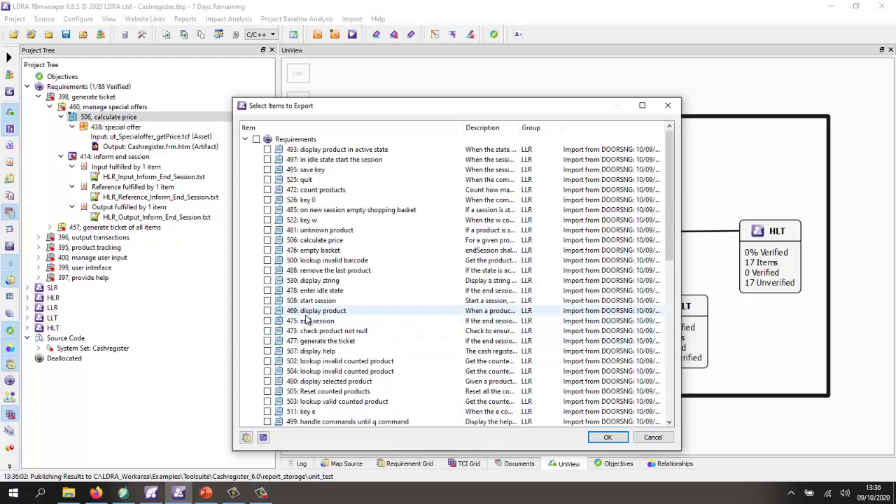
{"action": "left_click", "coordinate": [267, 240]}
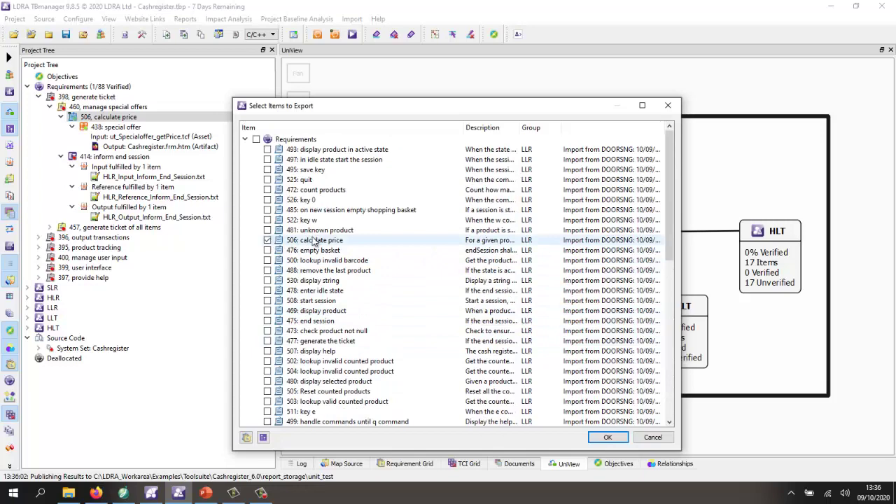
{"action": "left_click", "coordinate": [610, 438]}
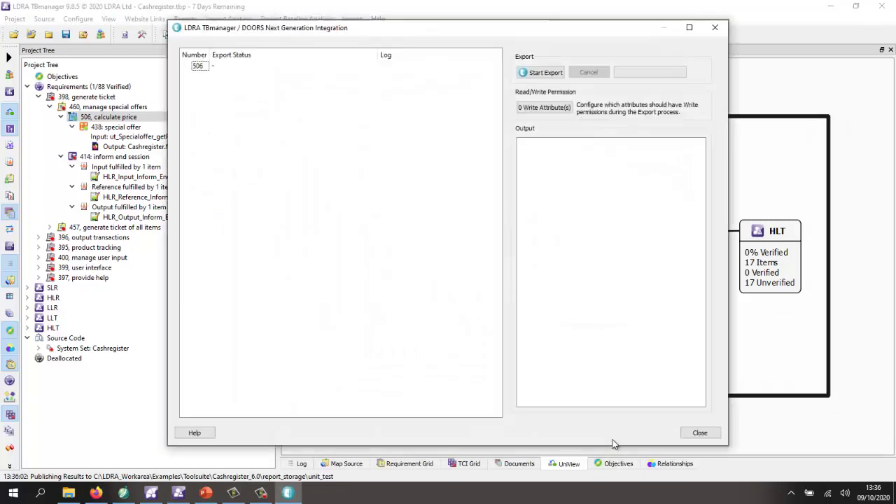
Set the Verification Status attribute's permission to Write, export requirement 506 to DOORS Next Generation, and close the integration window.
{"action": "left_click", "coordinate": [543, 108]}
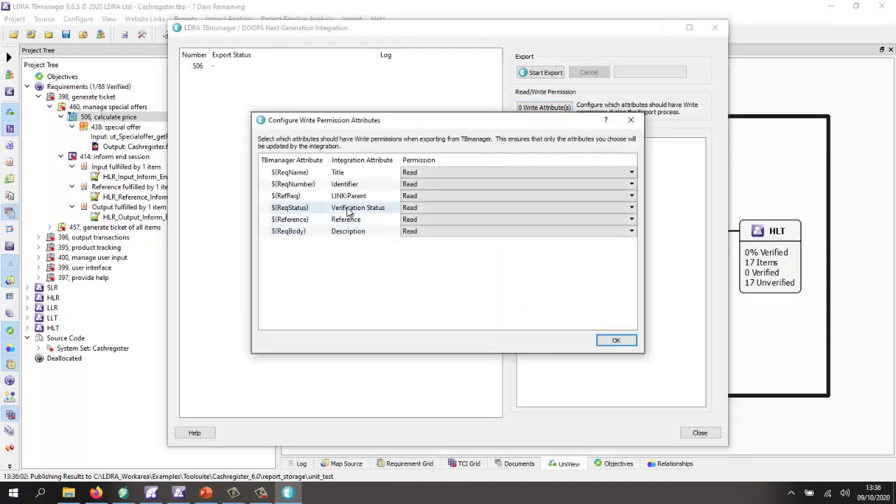
{"action": "left_click", "coordinate": [525, 207]}
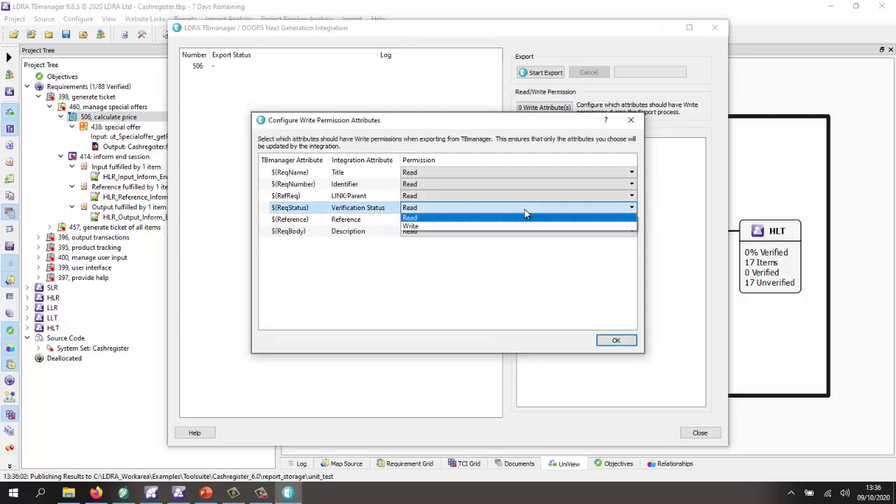
{"action": "left_click", "coordinate": [426, 227]}
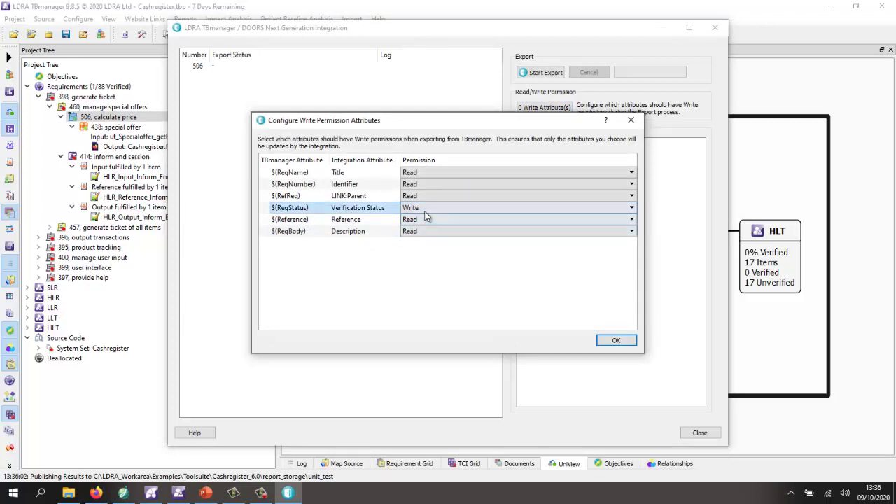
{"action": "left_click", "coordinate": [616, 341]}
{"action": "left_click", "coordinate": [538, 74]}
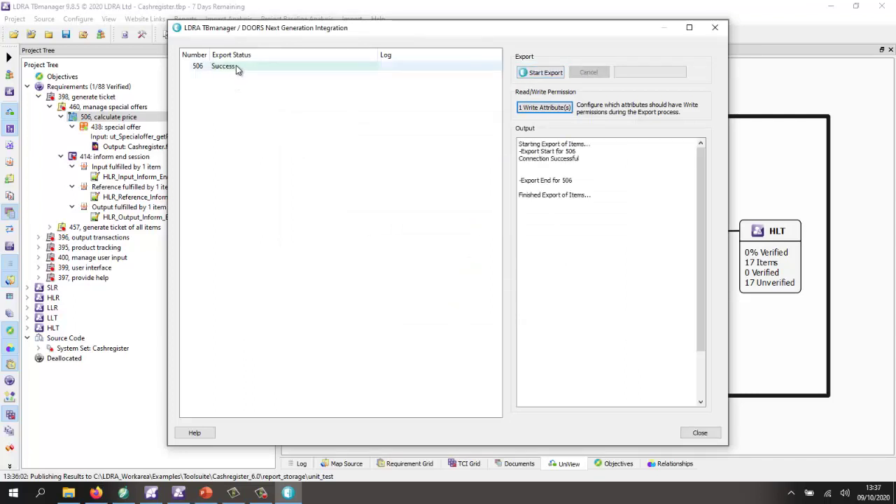
{"action": "left_click", "coordinate": [700, 433]}
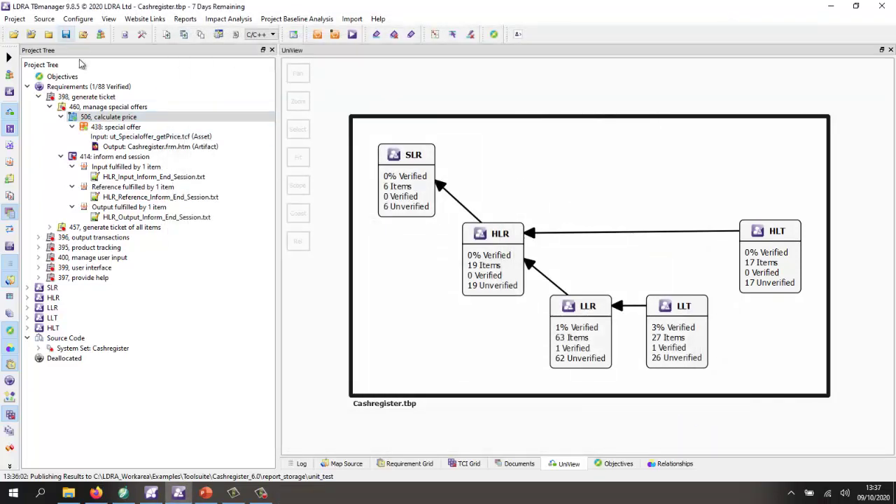
Switch to DOORS Next Generation in Firefox, open the LLR module, and open requirement 506, calculate price.
{"action": "left_click", "coordinate": [97, 494]}
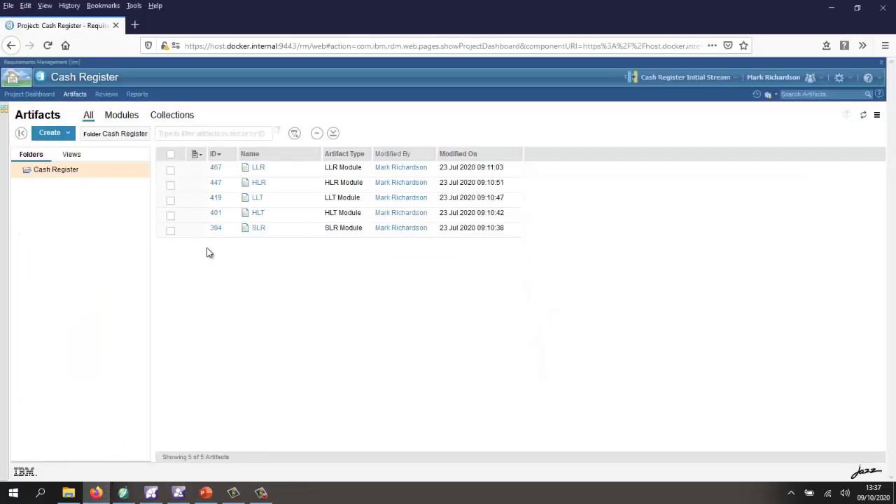
{"action": "left_click", "coordinate": [258, 170]}
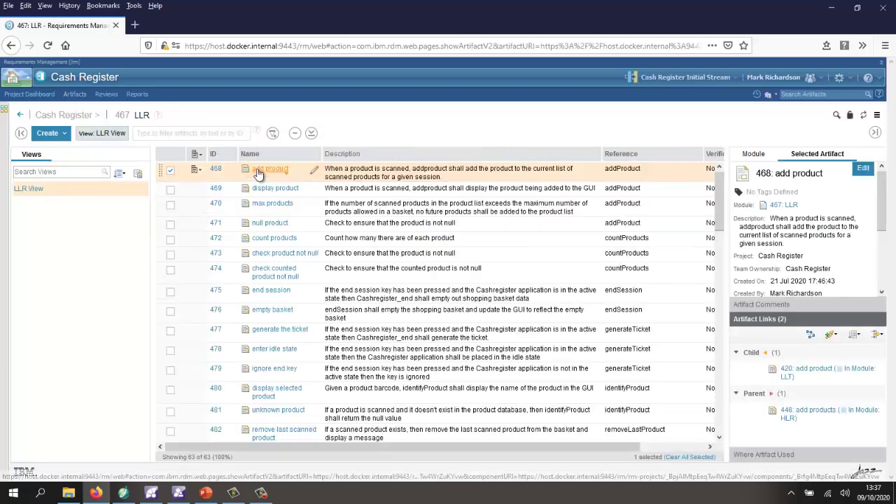
{"action": "mouse_move", "coordinate": [265, 172]}
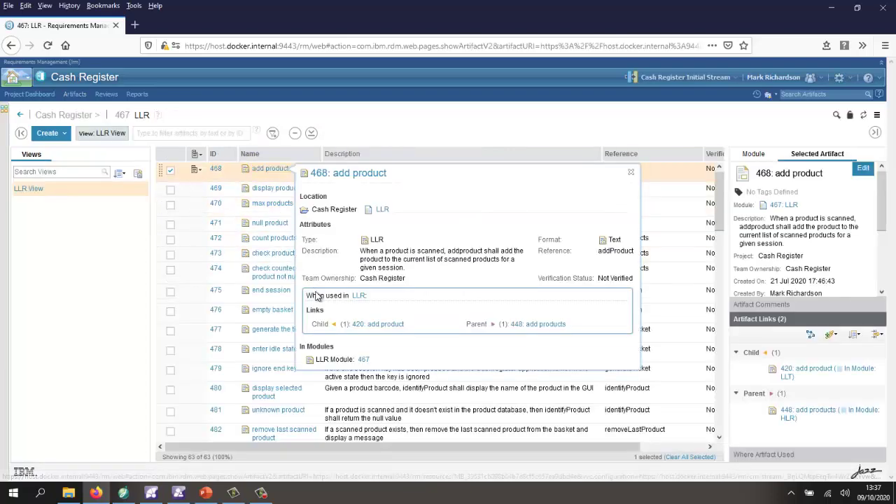
{"action": "scroll", "coordinate": [263, 376], "scroll_direction": "down", "scroll_amount": 1}
{"action": "scroll", "coordinate": [263, 376], "scroll_direction": "down", "scroll_amount": 5}
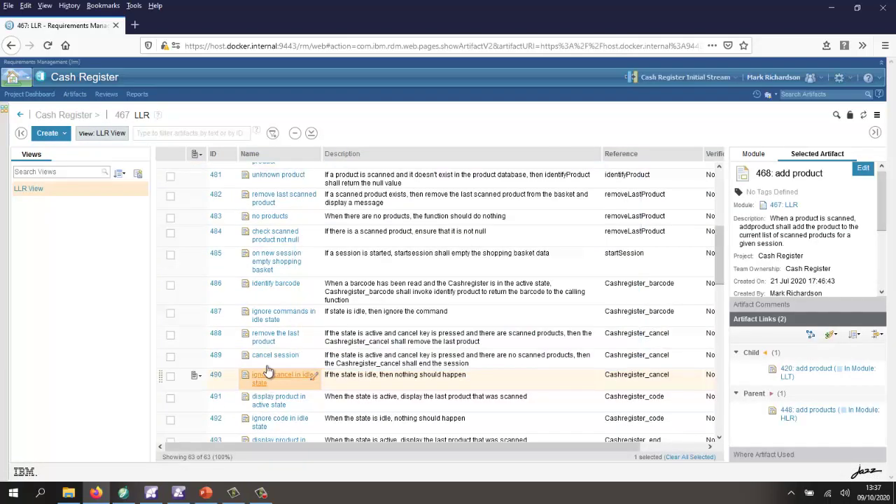
{"action": "scroll", "coordinate": [355, 366], "scroll_direction": "down", "scroll_amount": 3}
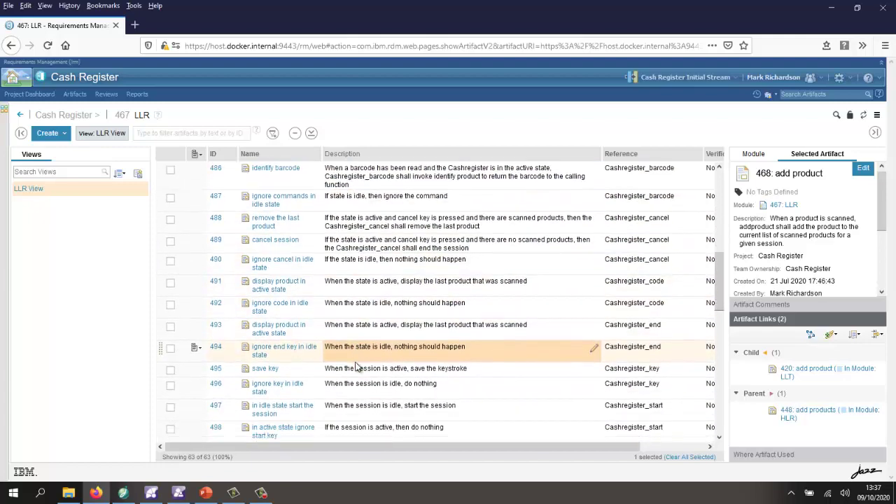
{"action": "scroll", "coordinate": [355, 366], "scroll_direction": "down", "scroll_amount": 3}
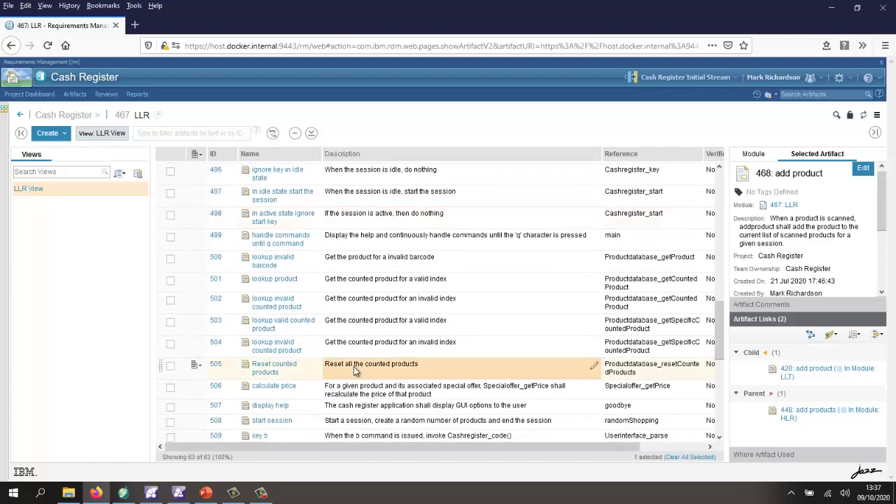
{"action": "left_click", "coordinate": [270, 294]}
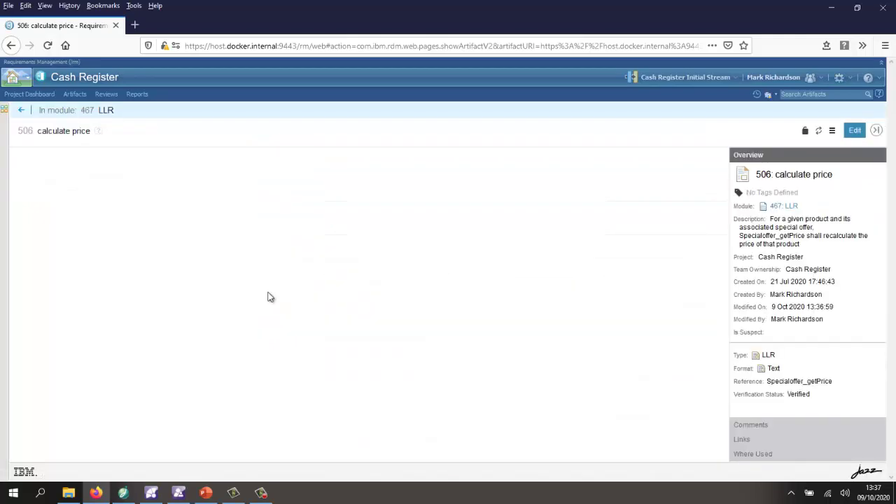
Return to the LLR module, select requirement 506, calculate price, and check its Verification Status attribute.
{"action": "left_click", "coordinate": [21, 110]}
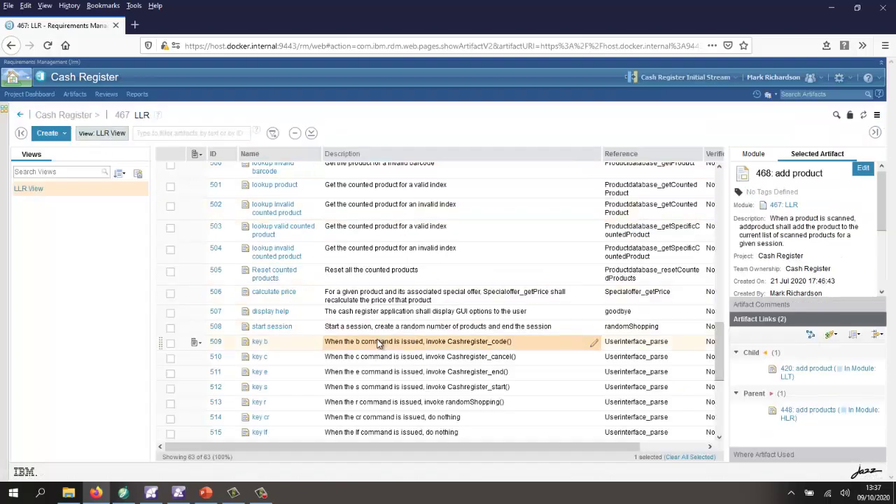
{"action": "left_click", "coordinate": [389, 296]}
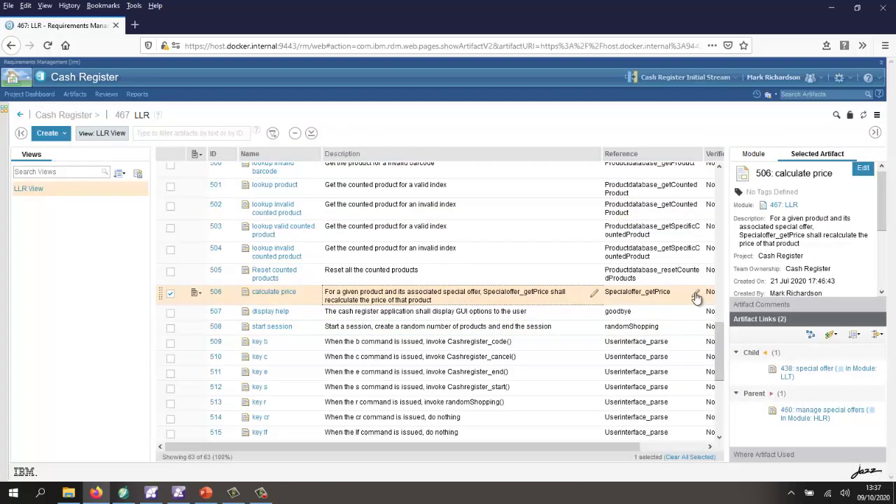
{"action": "scroll", "coordinate": [790, 285], "scroll_direction": "down", "scroll_amount": 3}
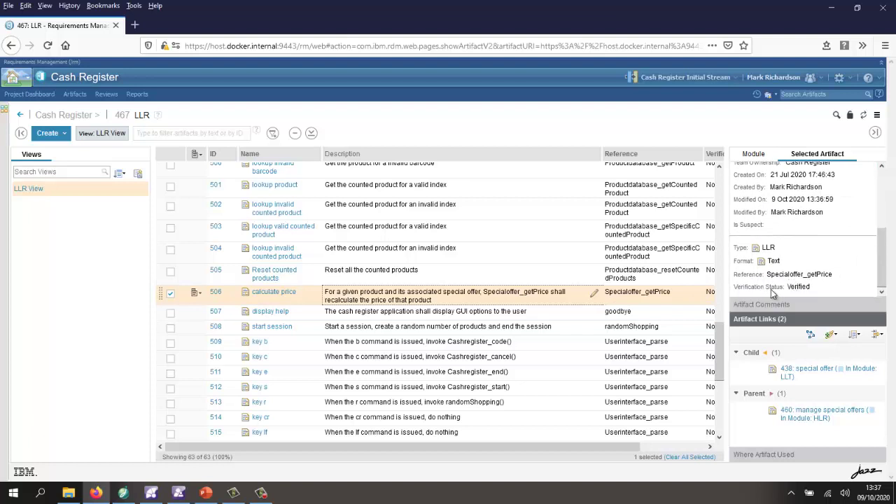
{"action": "mouse_move", "coordinate": [796, 294]}
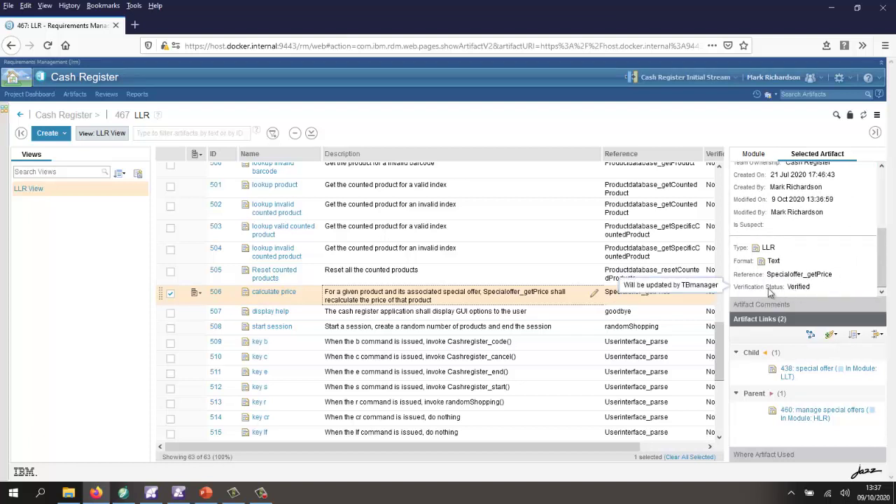
Select requirement 505, Reset counted products, and check its Verification Status for comparison.
{"action": "left_click", "coordinate": [413, 273]}
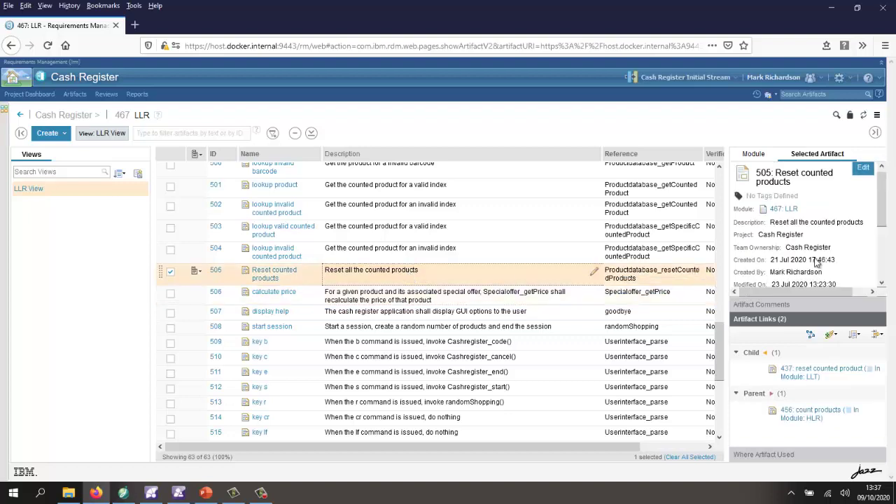
{"action": "scroll", "coordinate": [815, 262], "scroll_direction": "down", "scroll_amount": 2}
{"action": "mouse_move", "coordinate": [809, 278]}
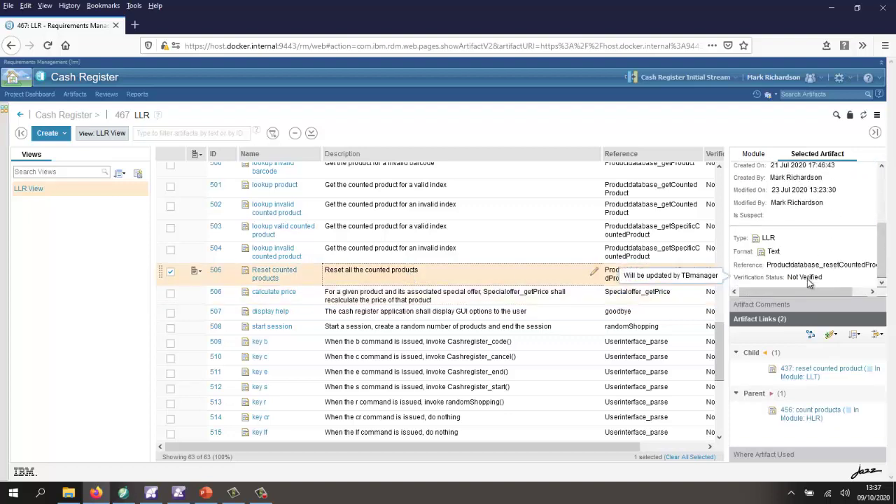